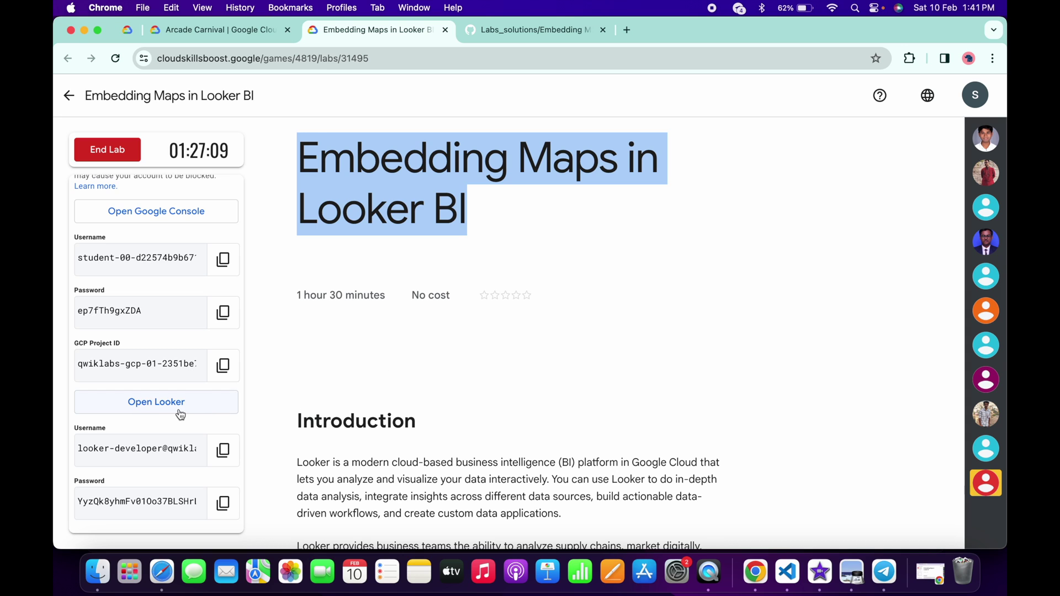
Open Looker from the lab page, turn on Development Mode and open the qwiklabs-flights-maps project.
click(199, 414)
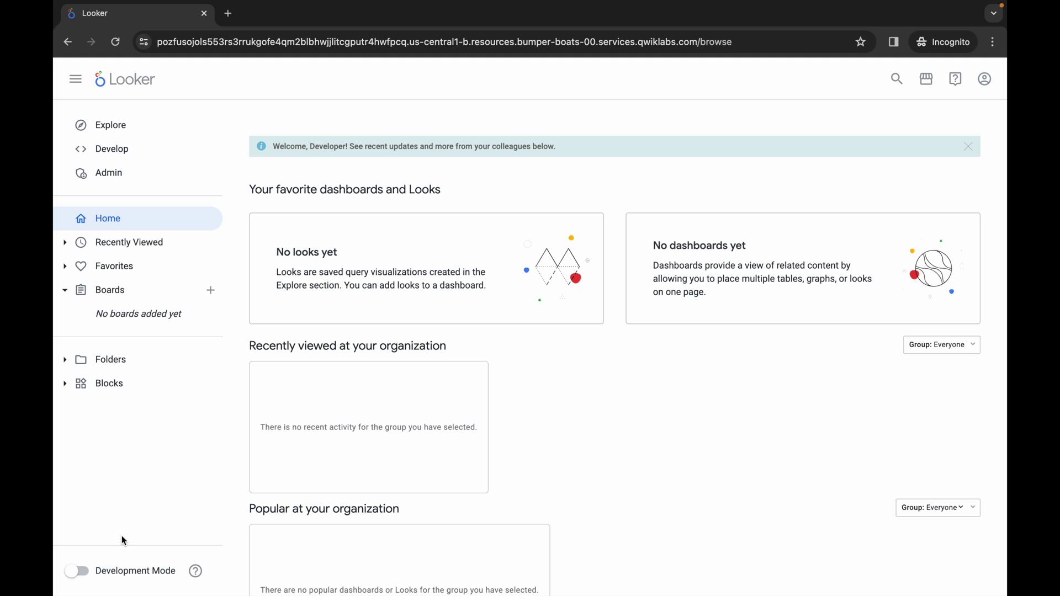
click(82, 570)
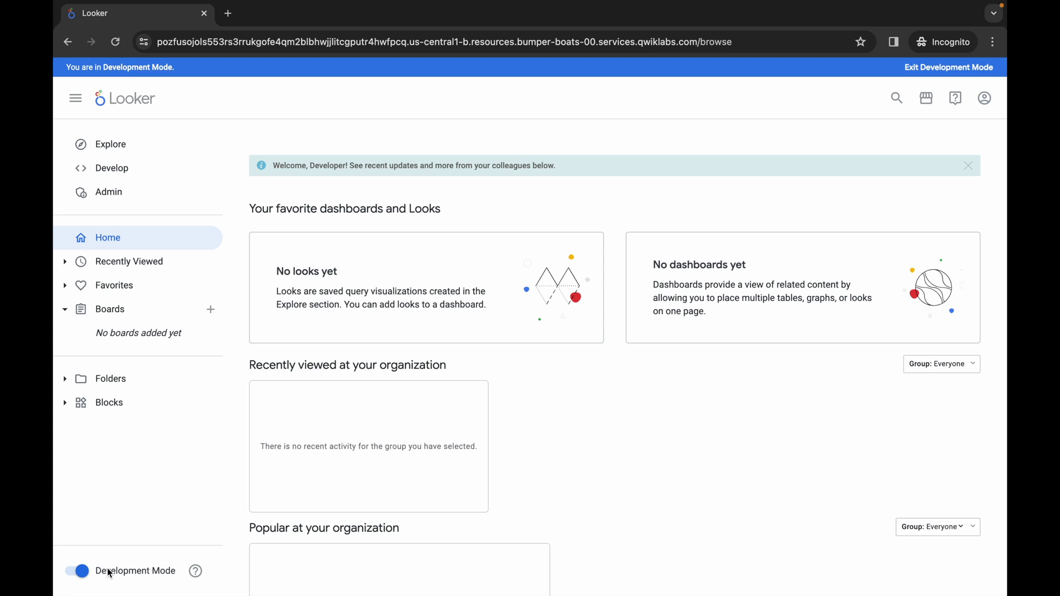
click(135, 173)
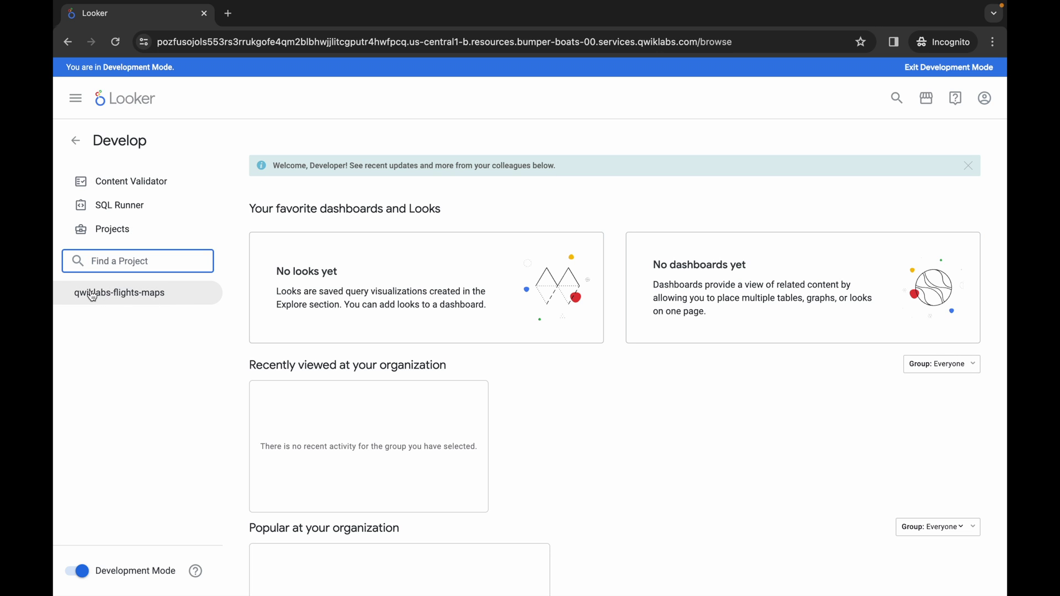
click(113, 297)
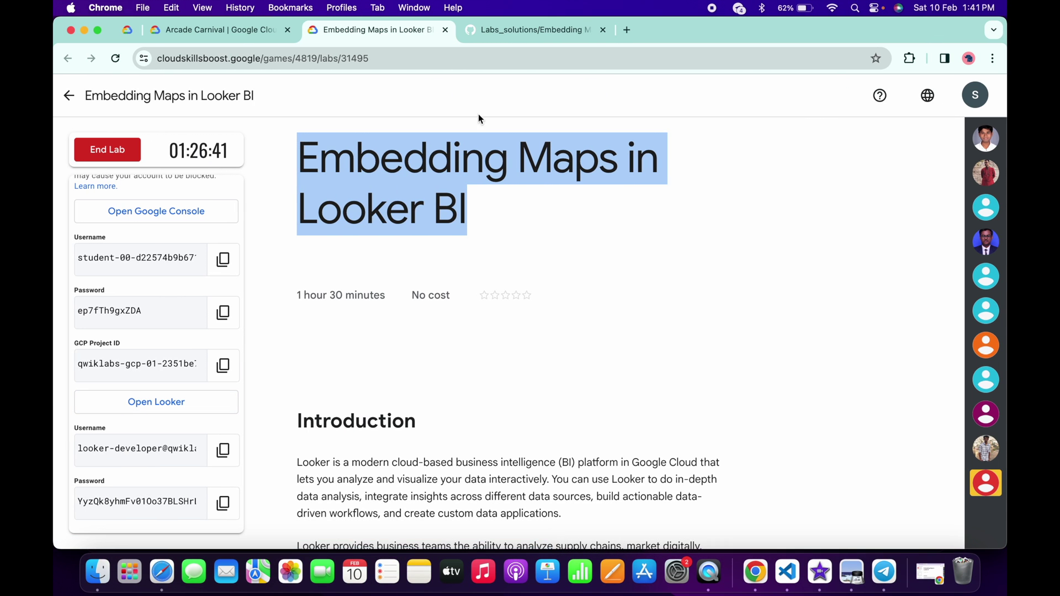
Copy the qwiklabs-flights-maps.model code block from the Labs_solutions GitHub page and return to Looker.
click(502, 36)
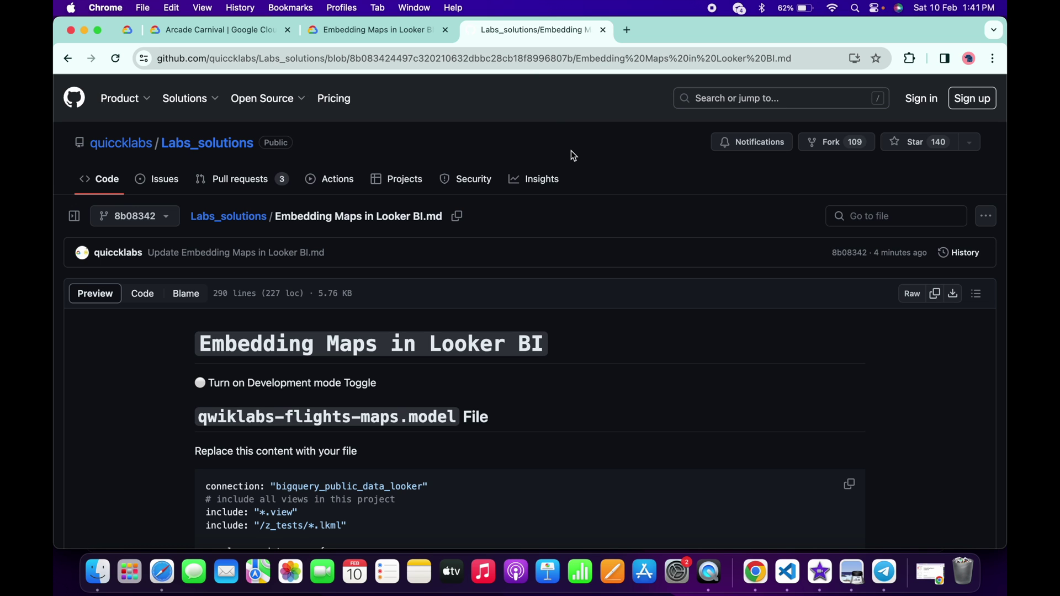
scroll(596, 257, down, 5)
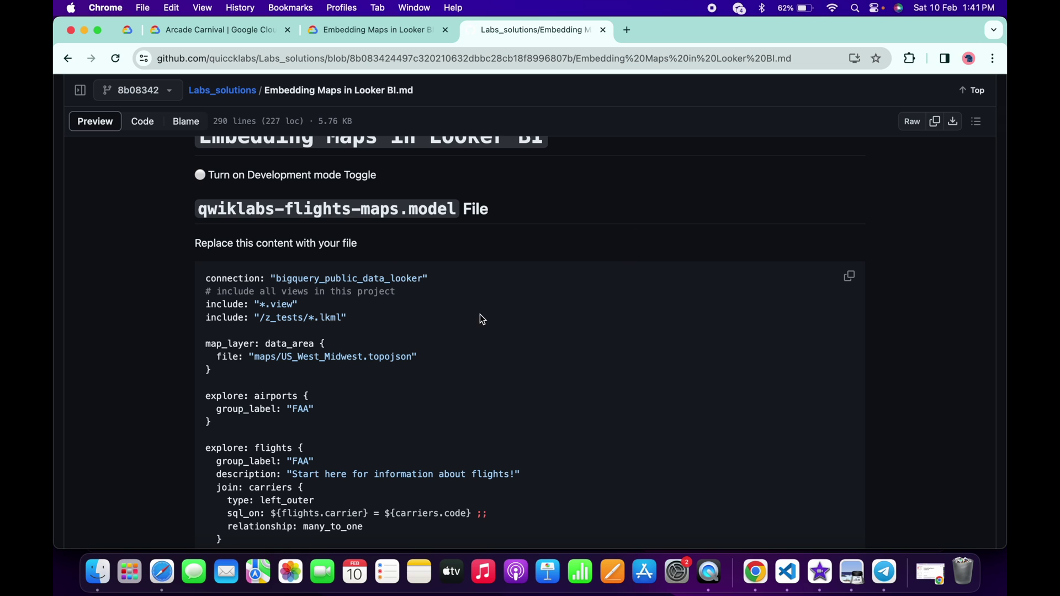
click(851, 278)
key(ctrl+Right)
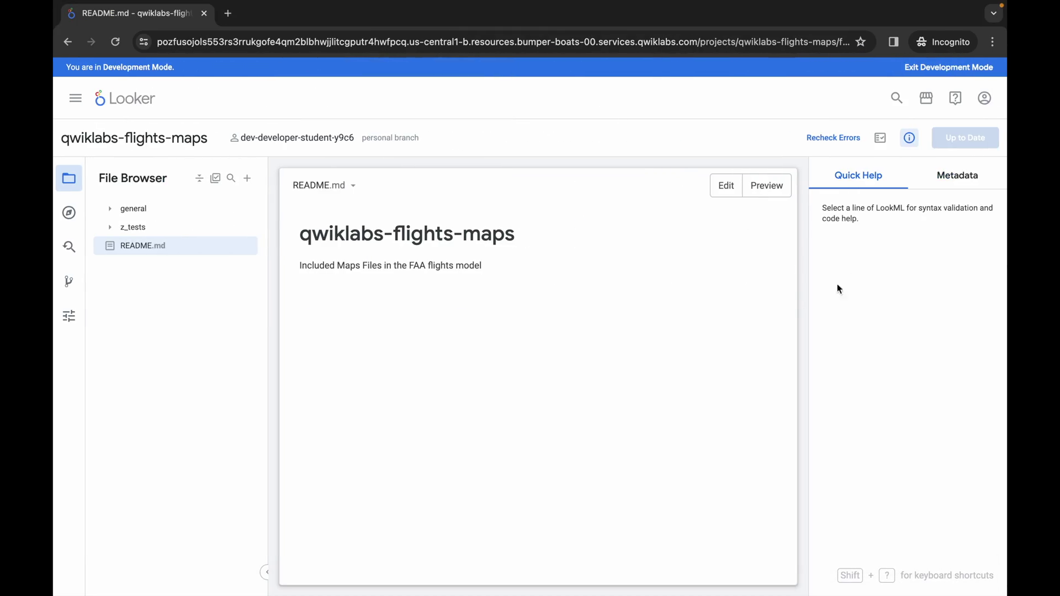
Replace all code in qwiklabs-flights-maps.model, in the general/flights folder, with the copied model code and save the file.
click(140, 213)
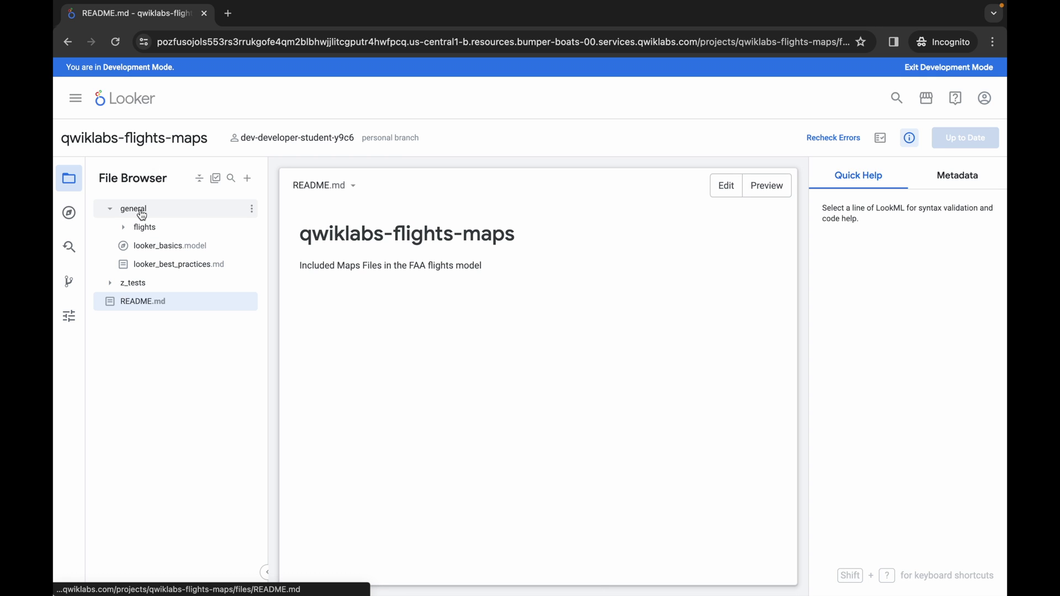
click(147, 231)
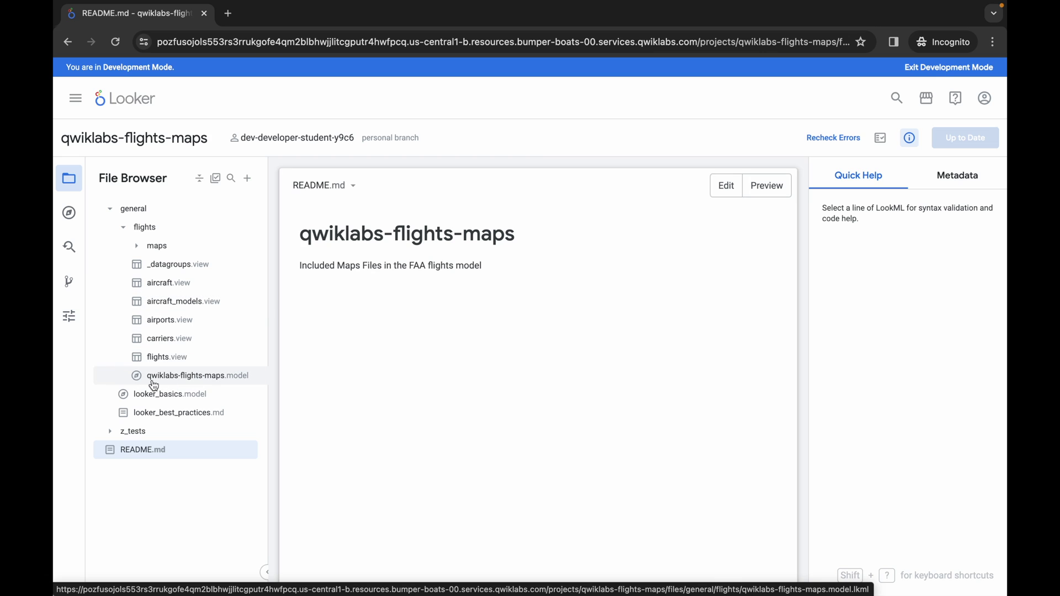
click(192, 384)
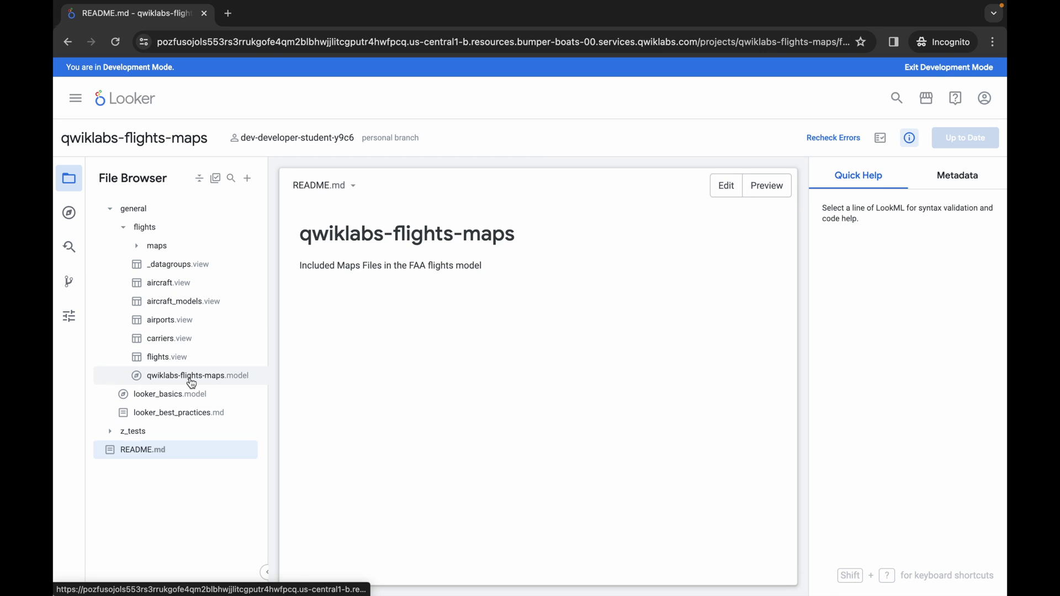
click(595, 286)
key(super+a)
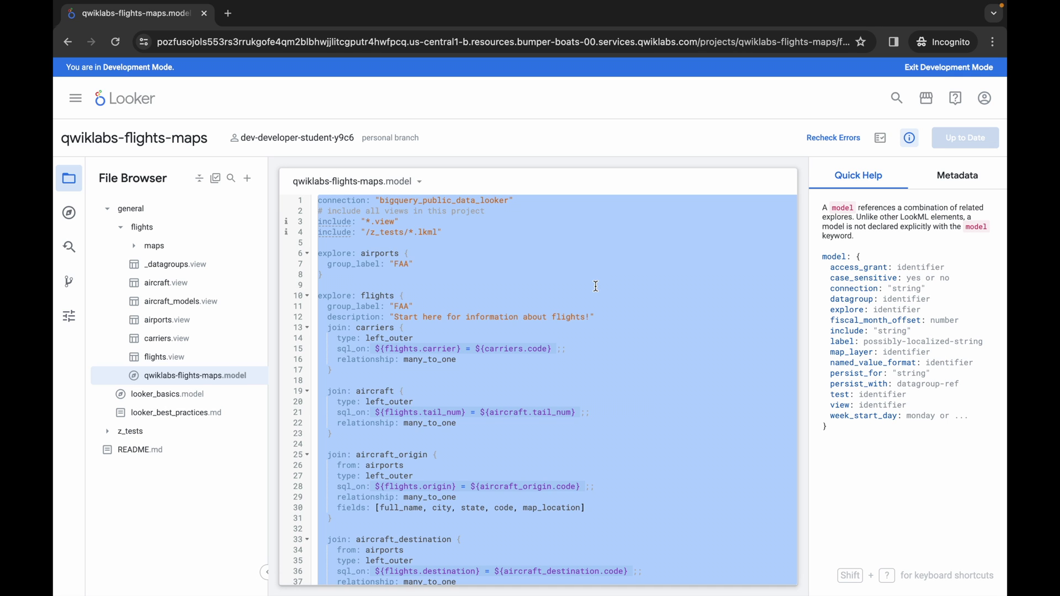
key(BackSpace)
key(super+v)
key(ctrl+Left)
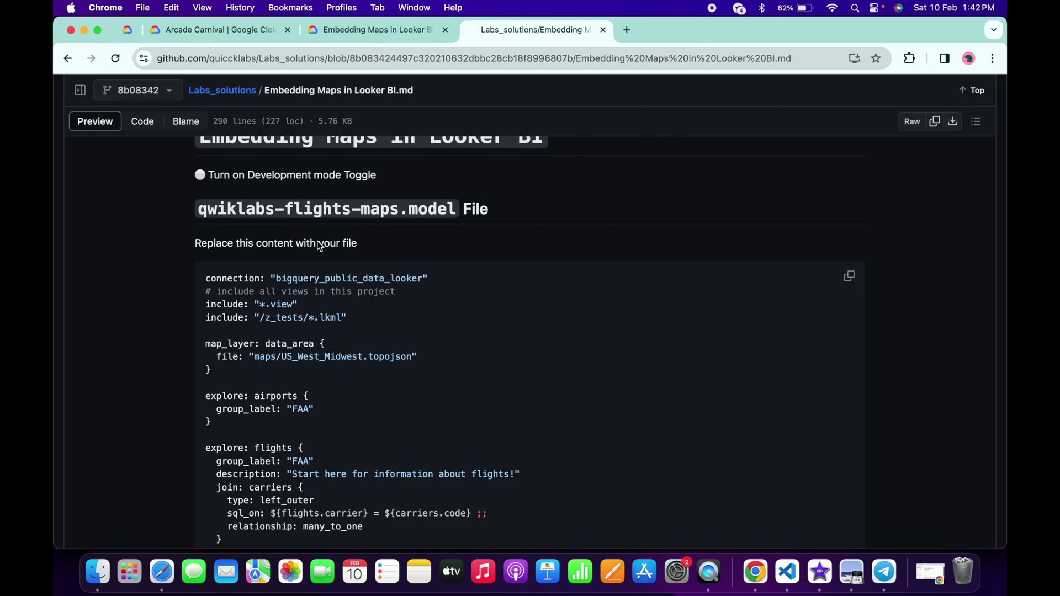
key(ctrl+Right)
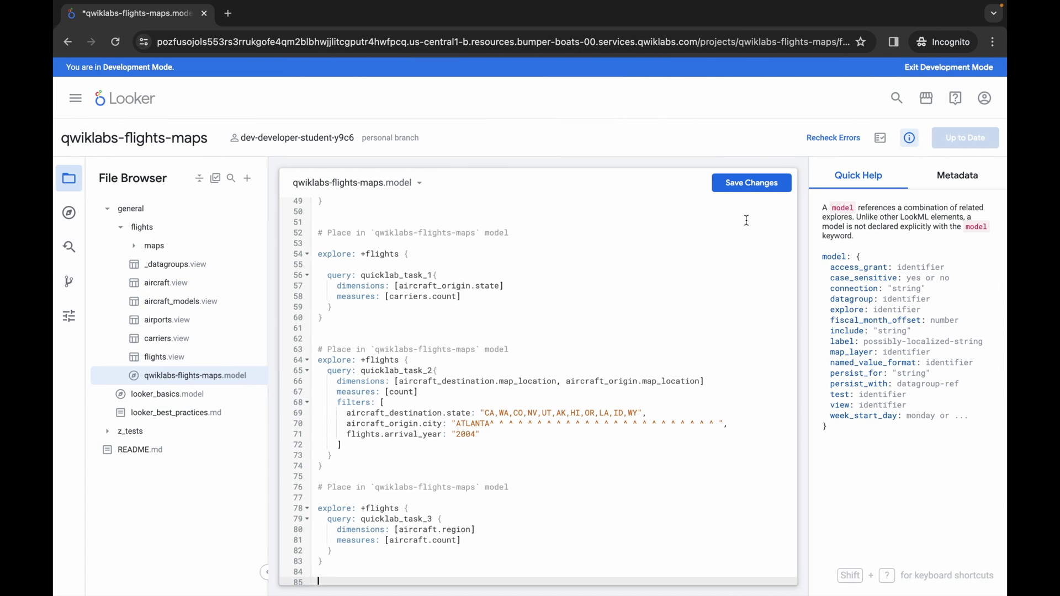
click(736, 186)
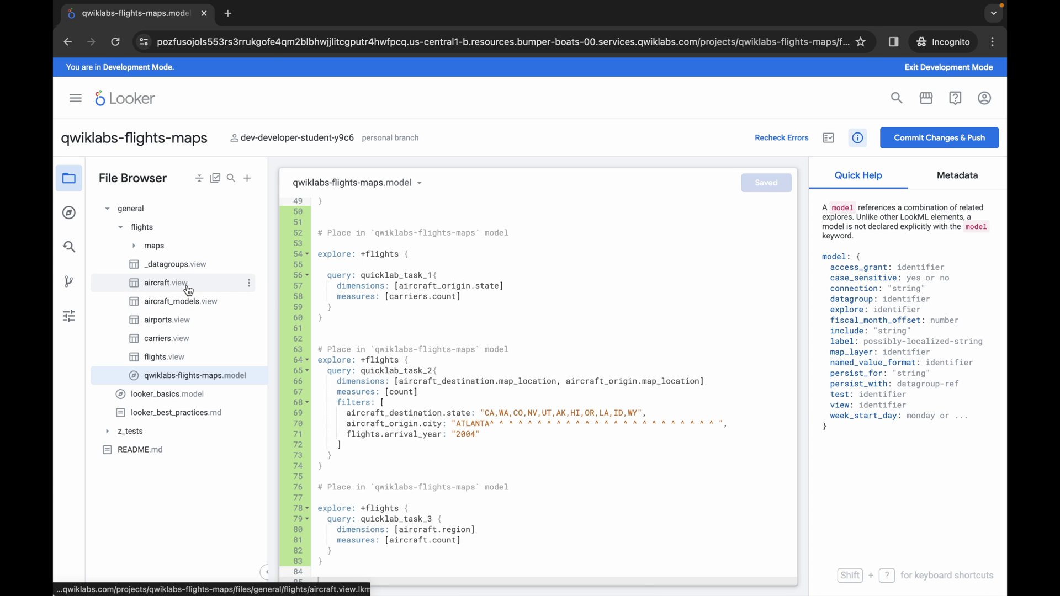
Open aircraft.view in the flights folder and delete all of its existing code.
click(189, 291)
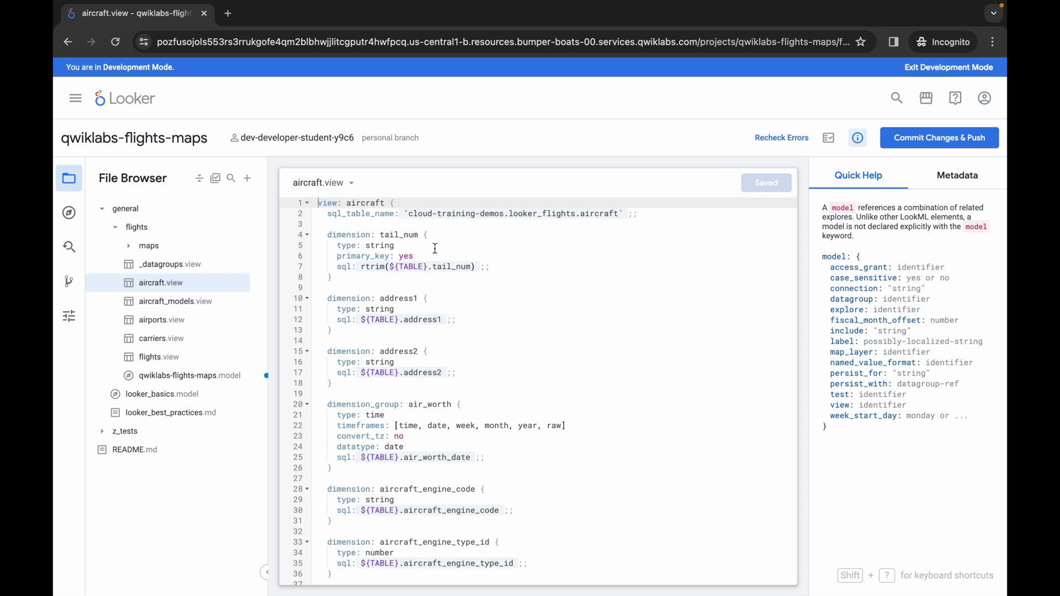
click(539, 281)
key(super+a)
key(BackSpace)
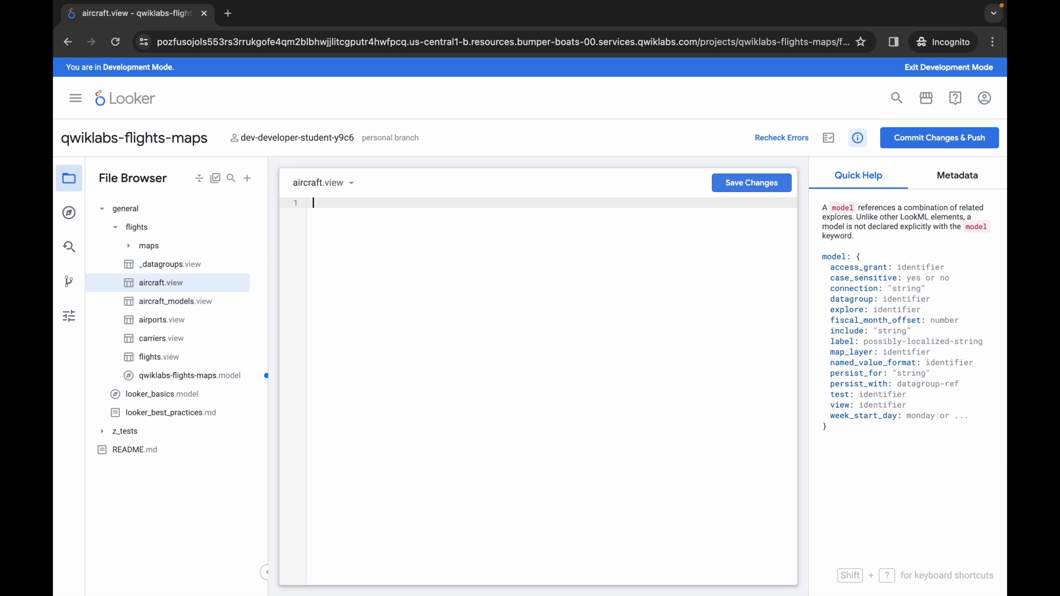
Copy the aircraft.view code block from the GitHub page into the emptied aircraft.view file and save it.
key(ctrl+Left)
scroll(528, 302, down, 20)
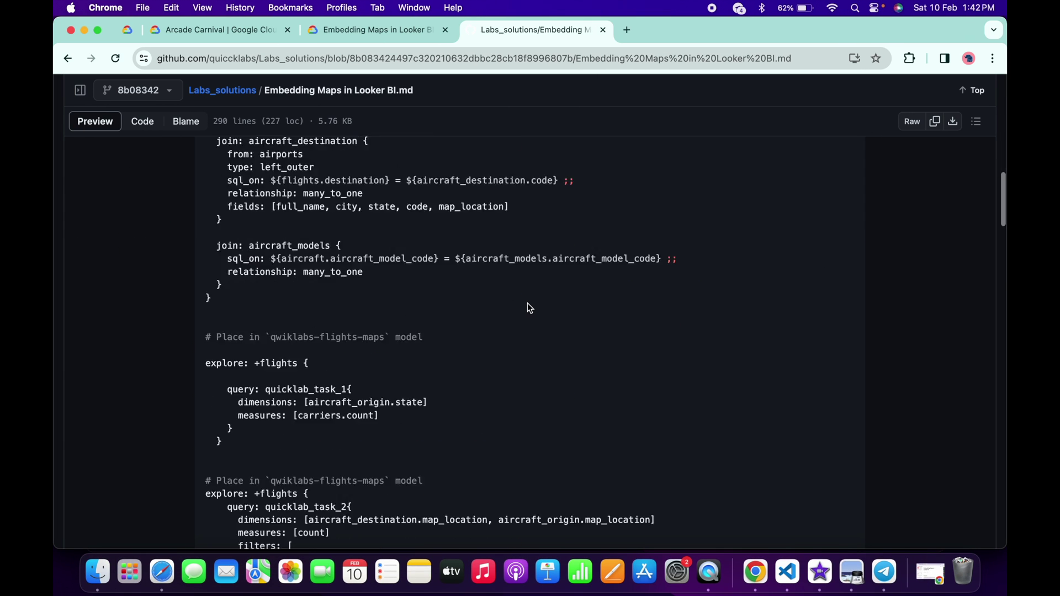
scroll(528, 303, down, 1)
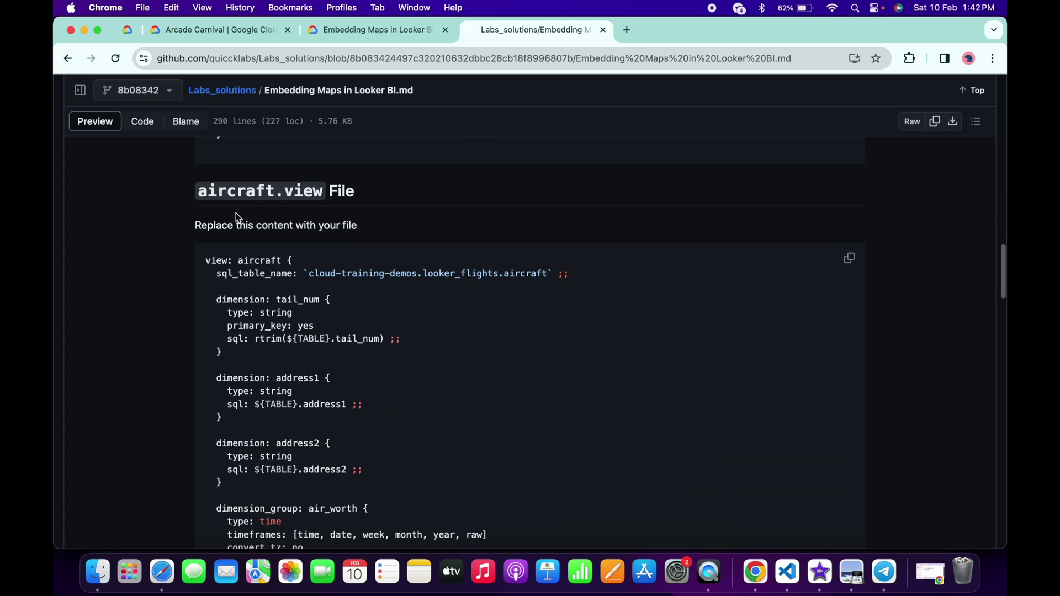
click(850, 259)
key(ctrl+Right)
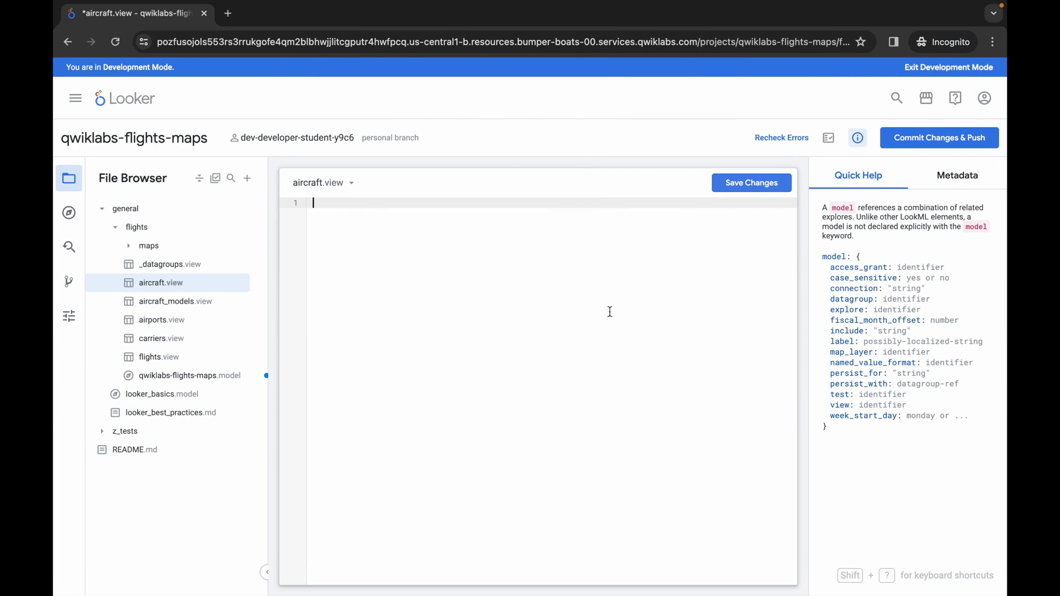
key(ctrl+v)
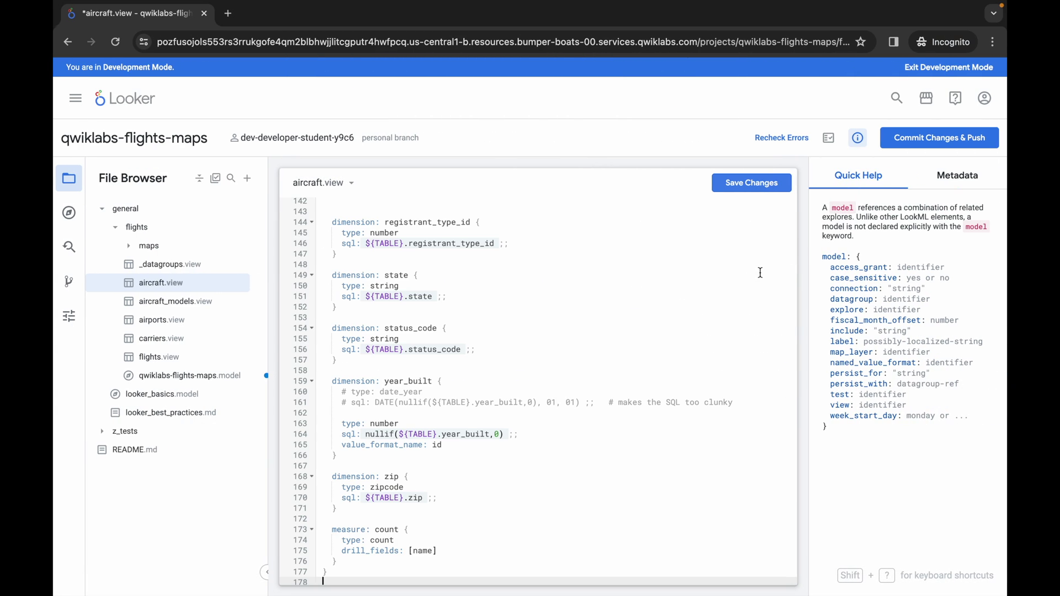
click(753, 190)
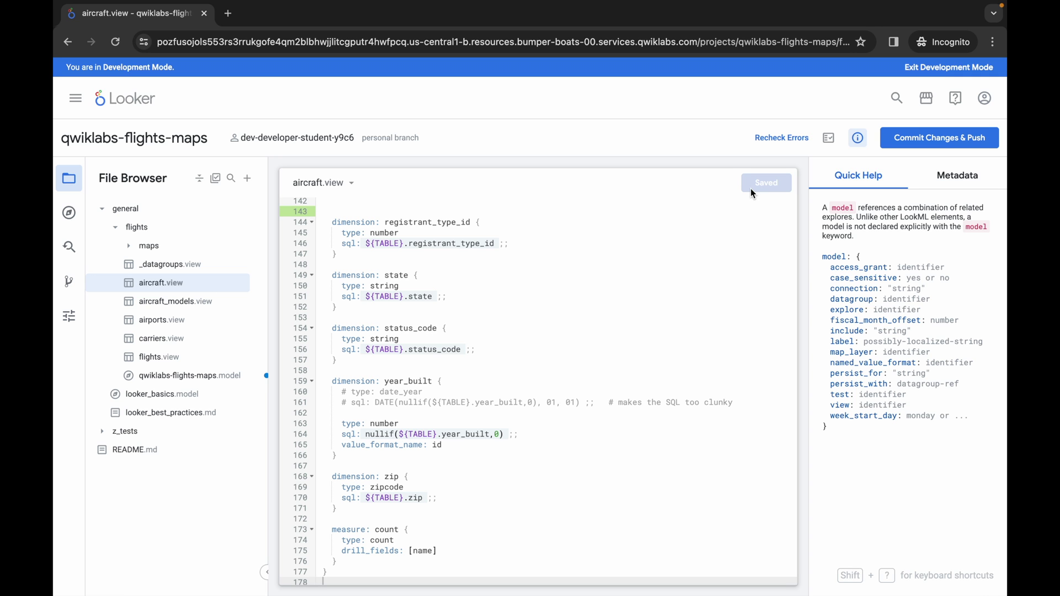
Commit both modified files with the message "subscribe to quicklab" and deploy the changes to production.
click(927, 142)
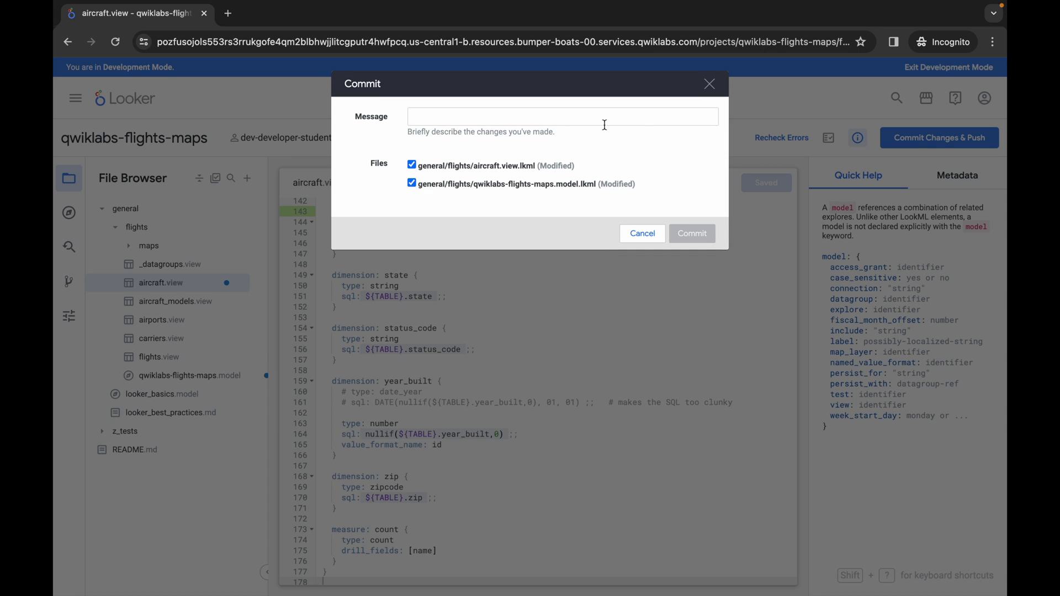
click(561, 119)
text(subscribe to q)
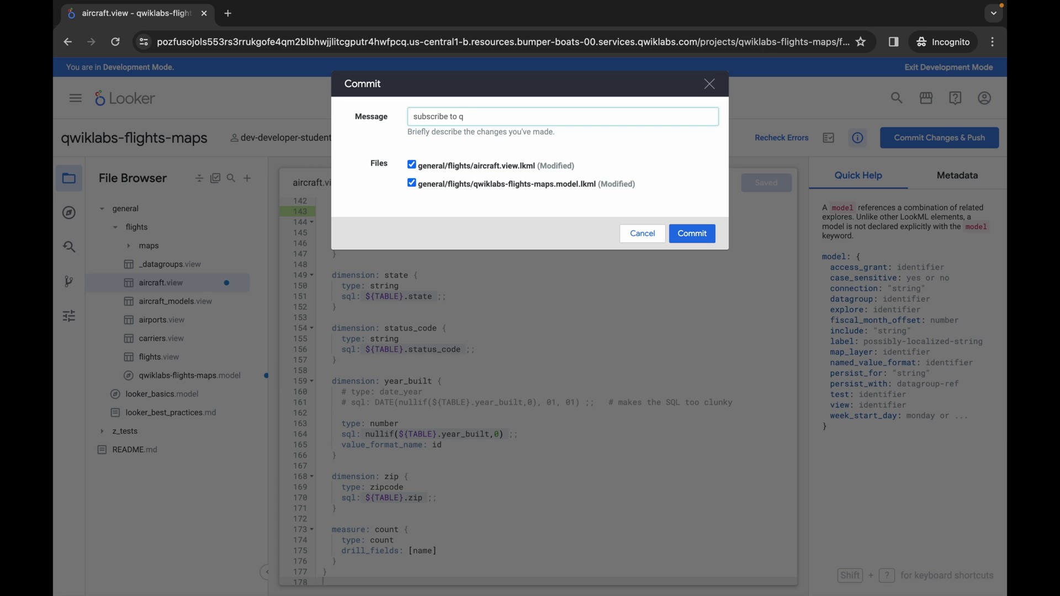
text(uicklab)
click(697, 232)
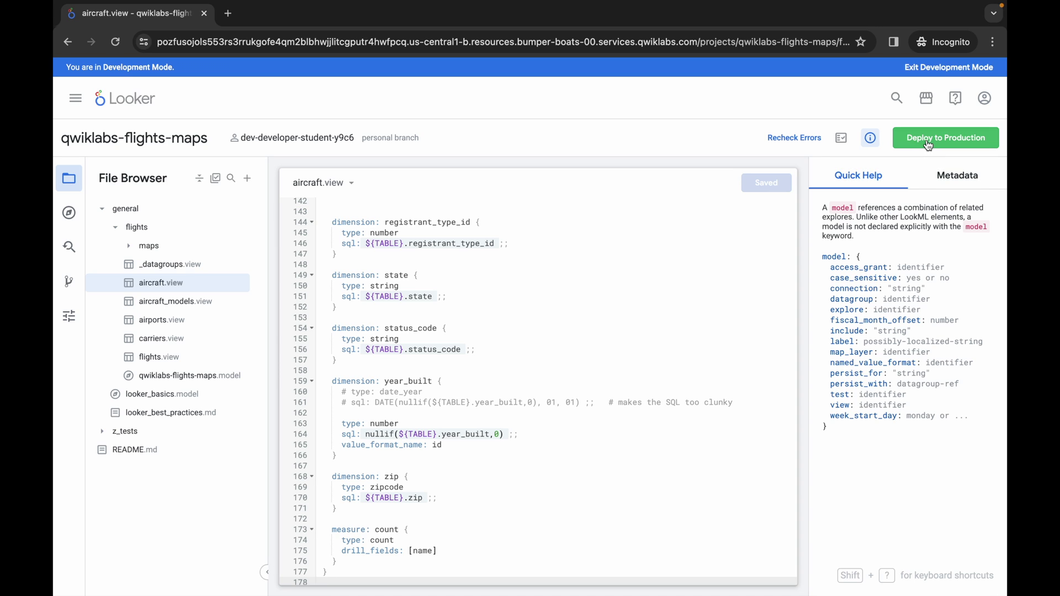
click(929, 144)
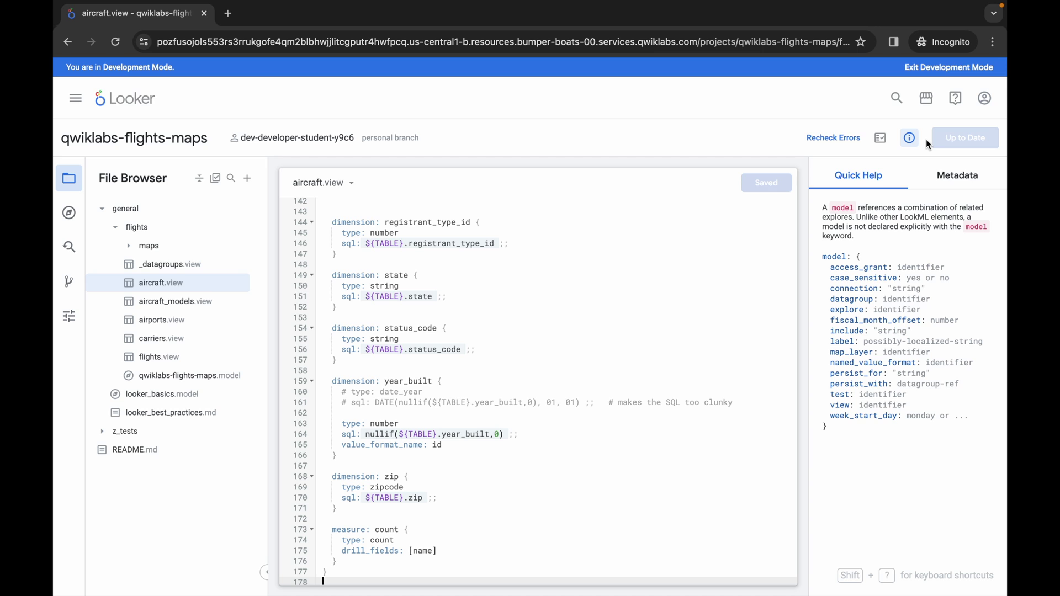
Open the Looker home page in two additional browser tabs and in the current tab.
right_click(146, 101)
click(174, 107)
super+click(132, 108)
click(139, 108)
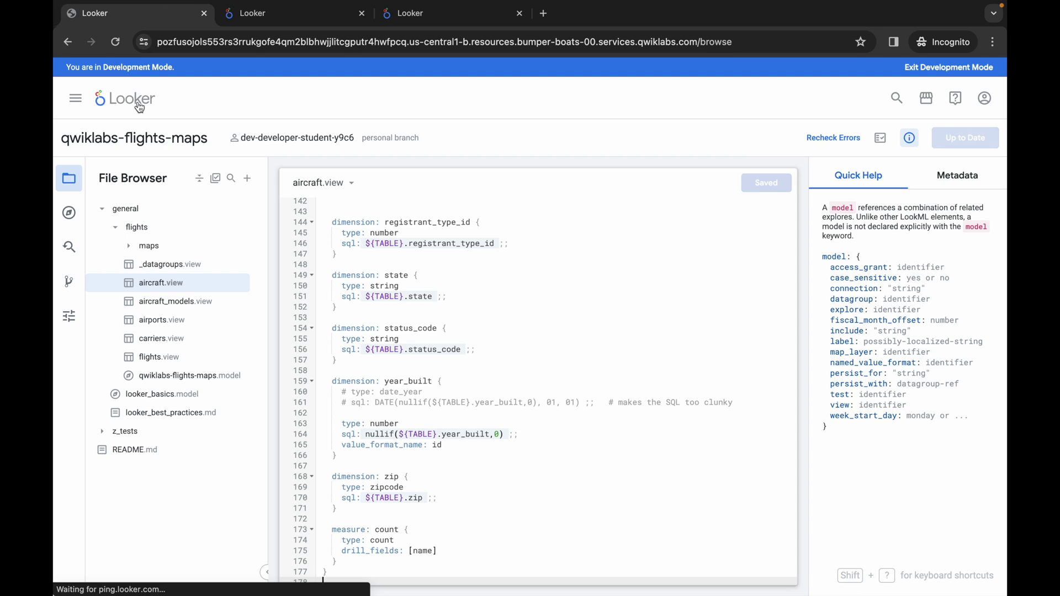
key(super+grave)
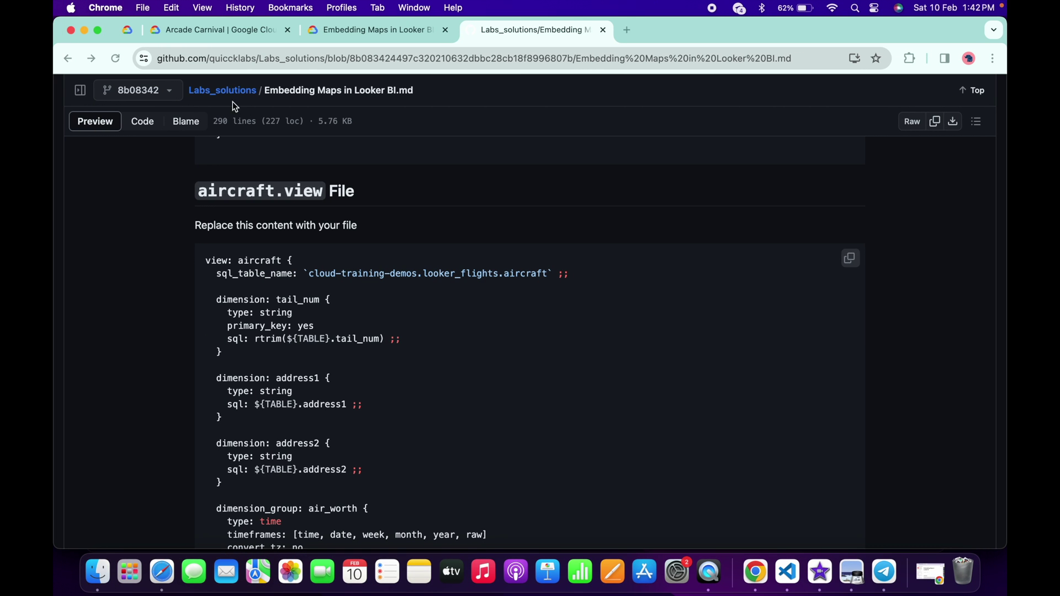
click(351, 35)
key(super+grave)
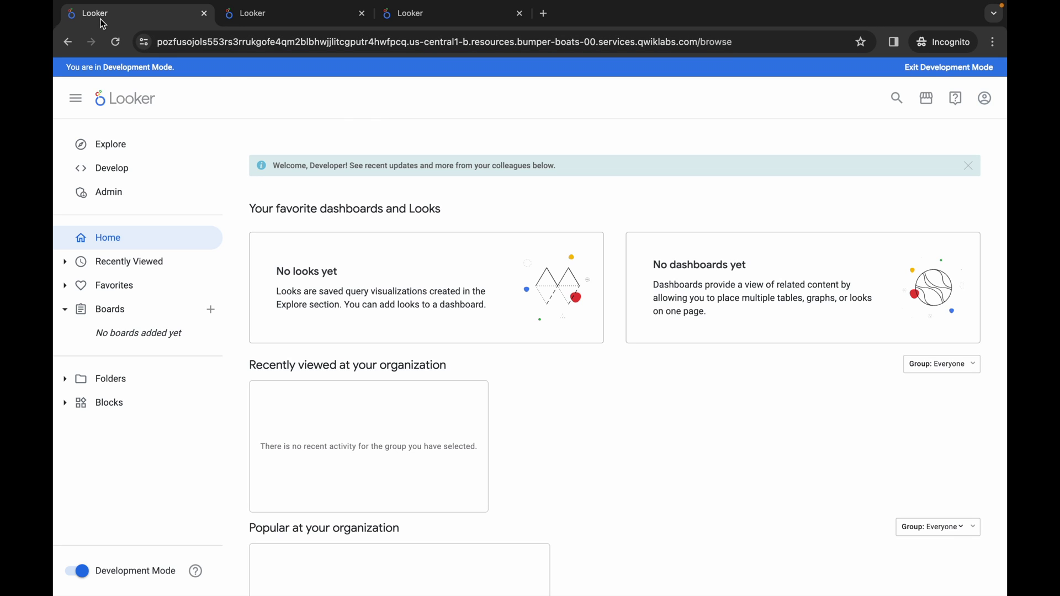
Open the Quicklab Task 1 prebuilt analysis in the FAA Flights Explore and set its row limit to 500.
click(132, 150)
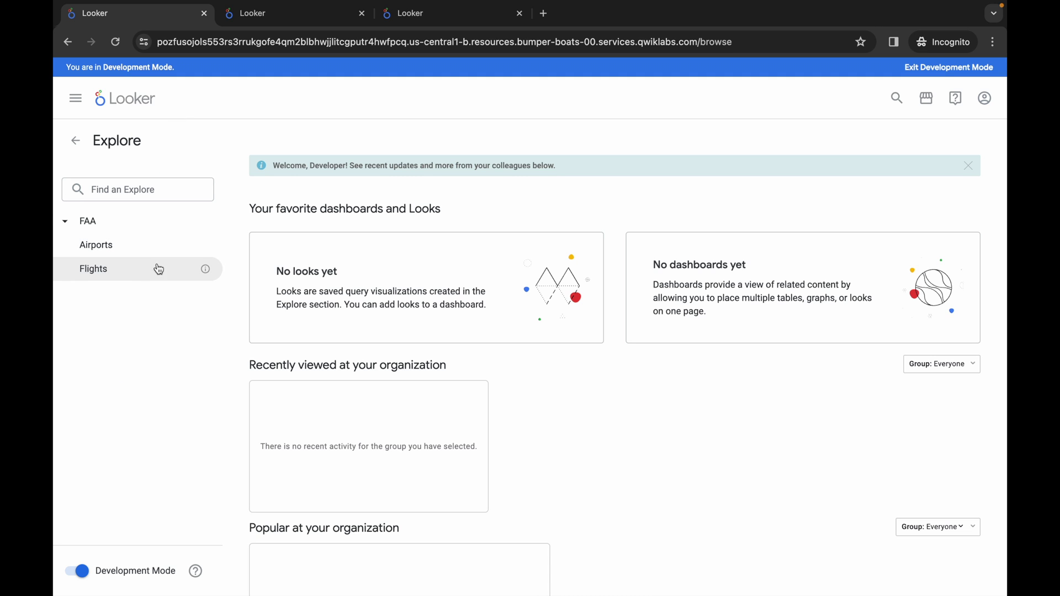
click(103, 274)
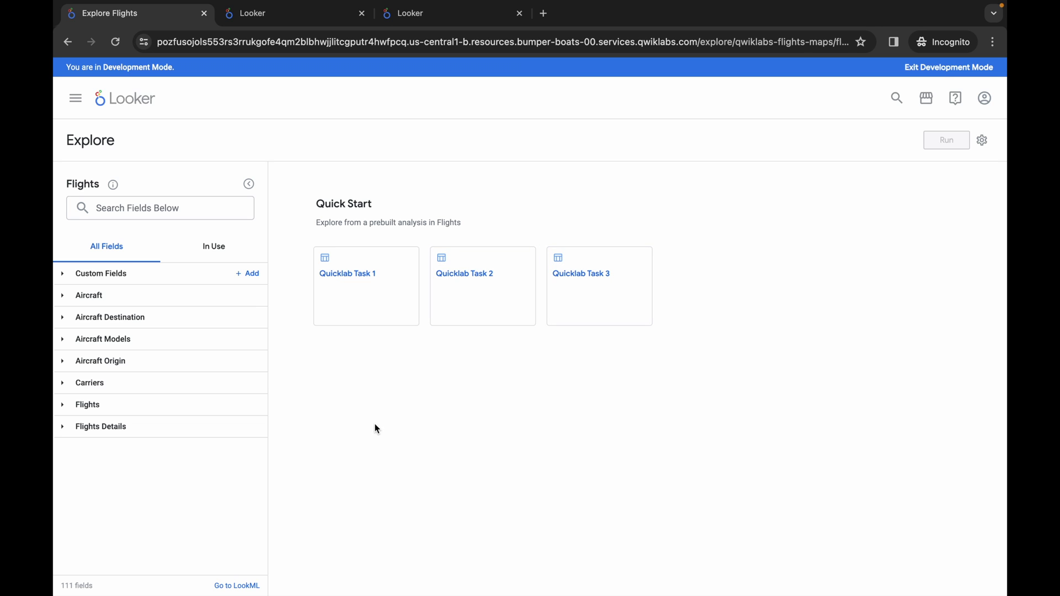
click(356, 286)
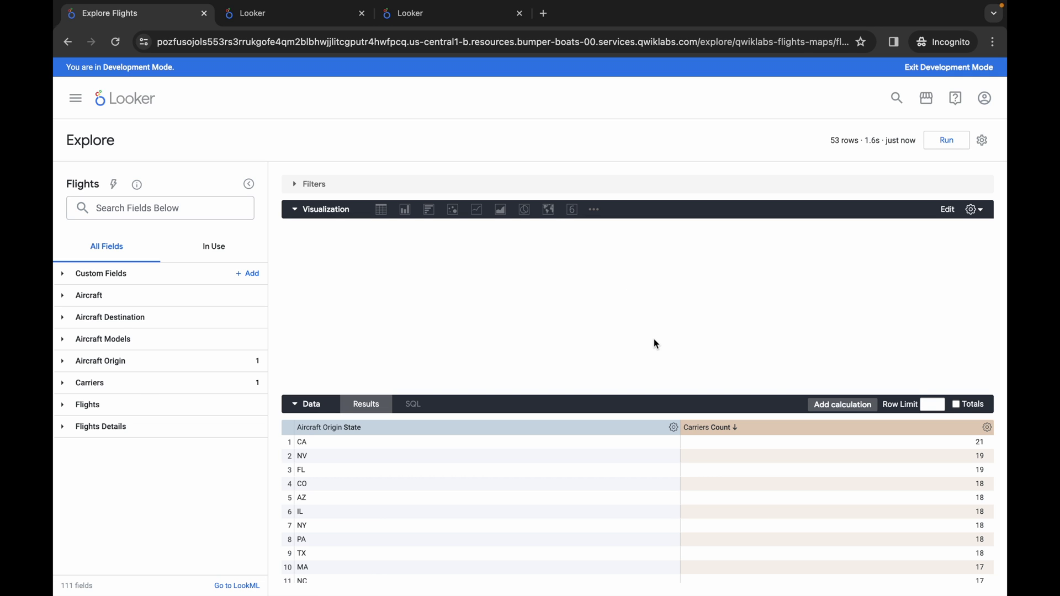
click(930, 405)
text(500)
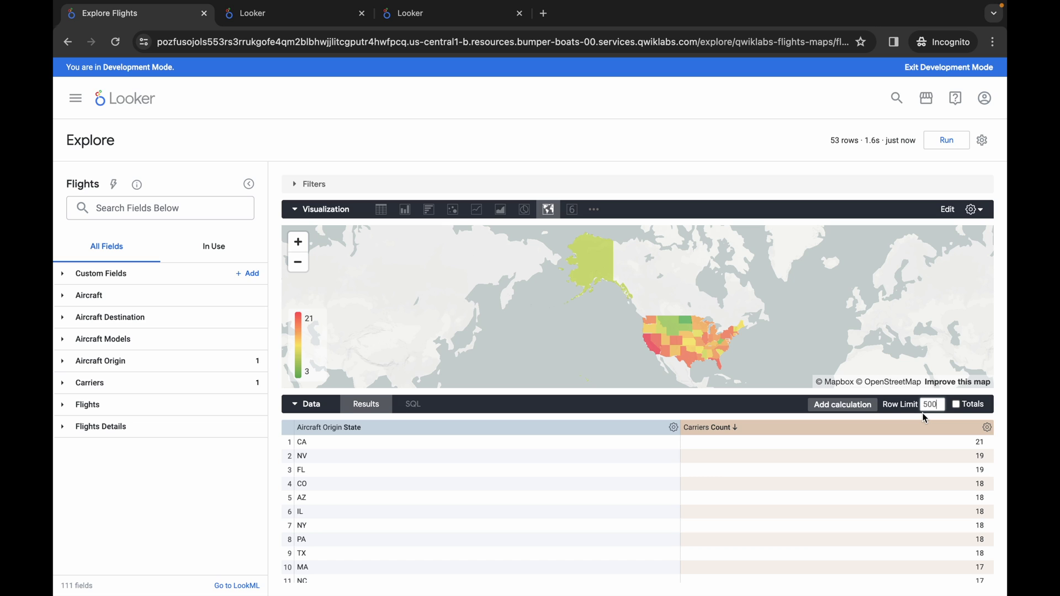
Reverse the color scale of the map visualization's values.
click(974, 212)
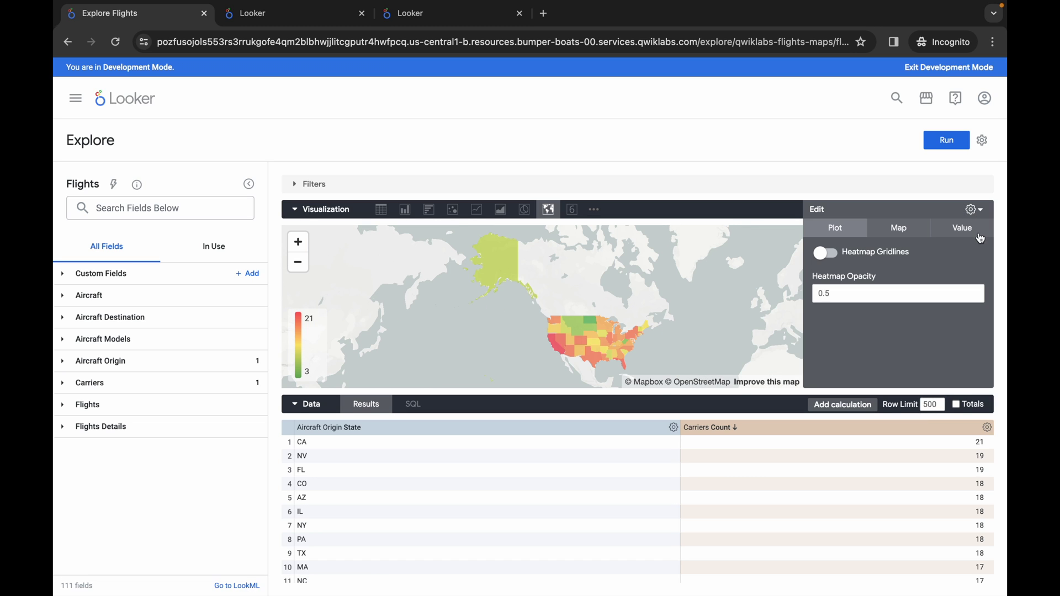
click(967, 231)
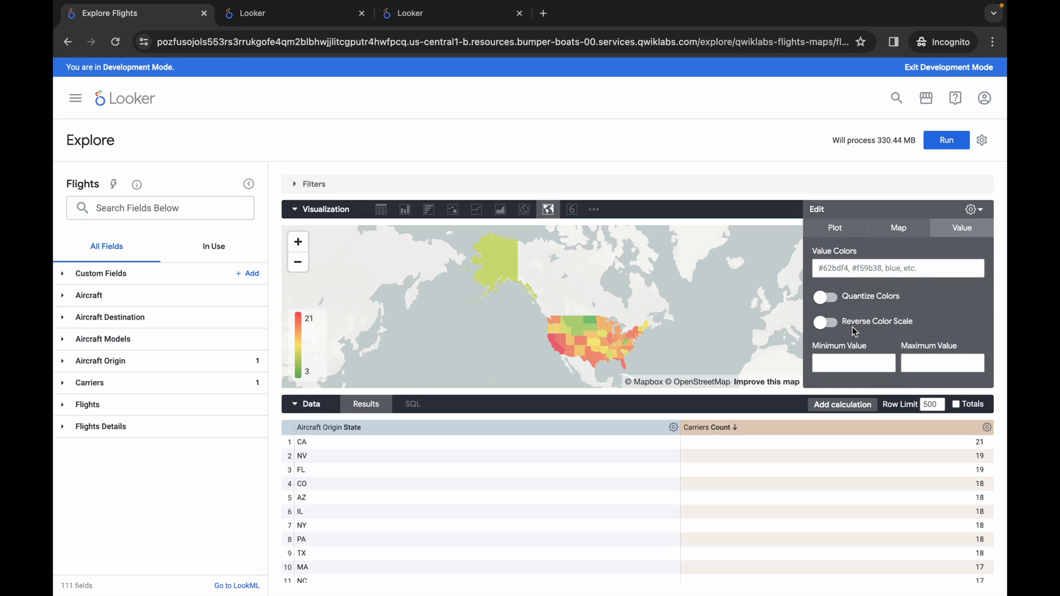
click(835, 327)
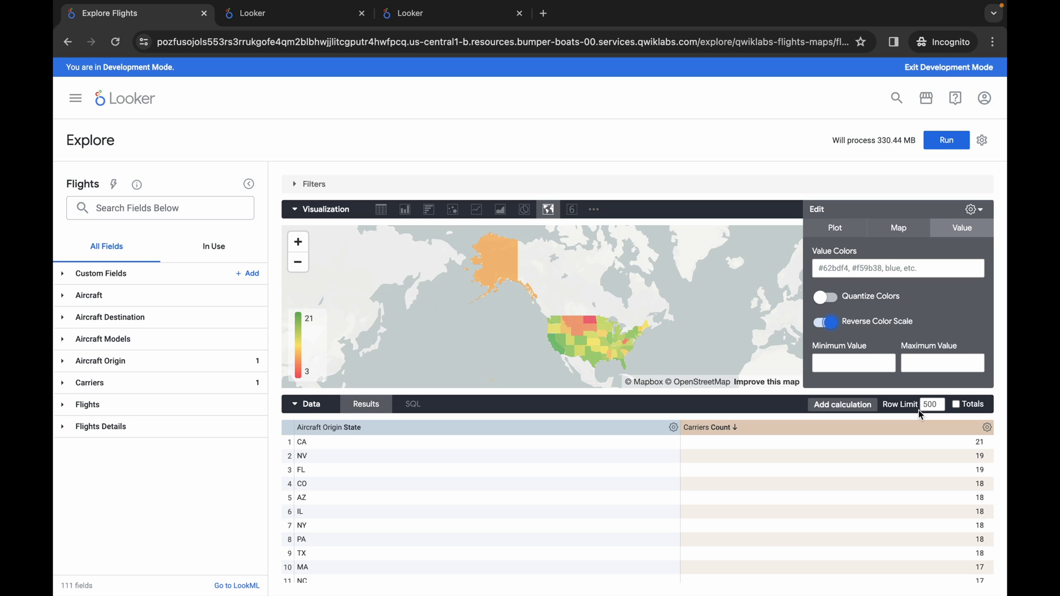
Run the carriers-by-state query, and copy the dashboard title "Carriers count against states" from the lab instructions.
click(948, 142)
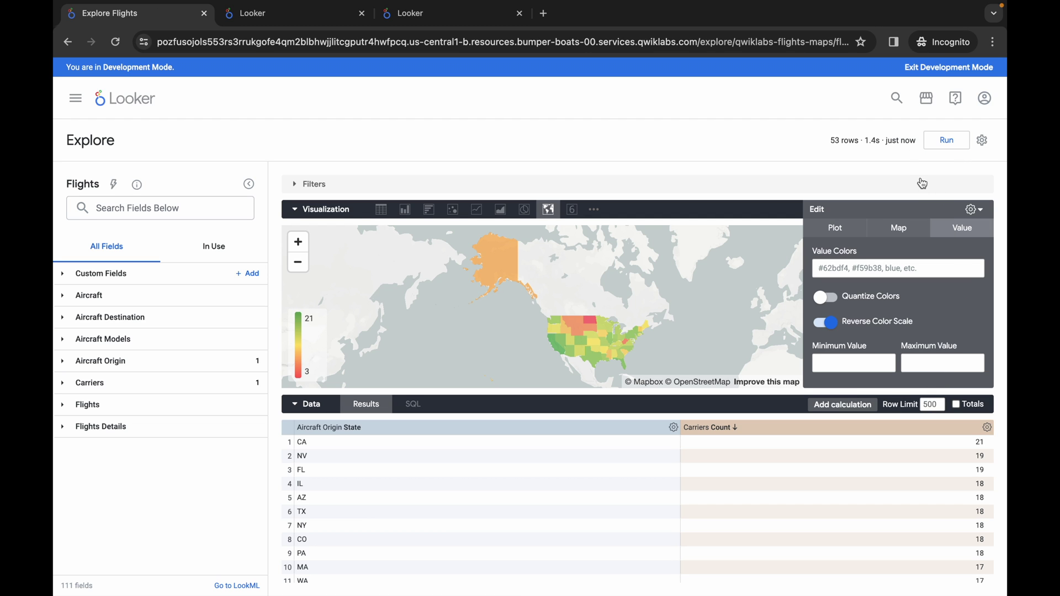
key(ctrl+Left)
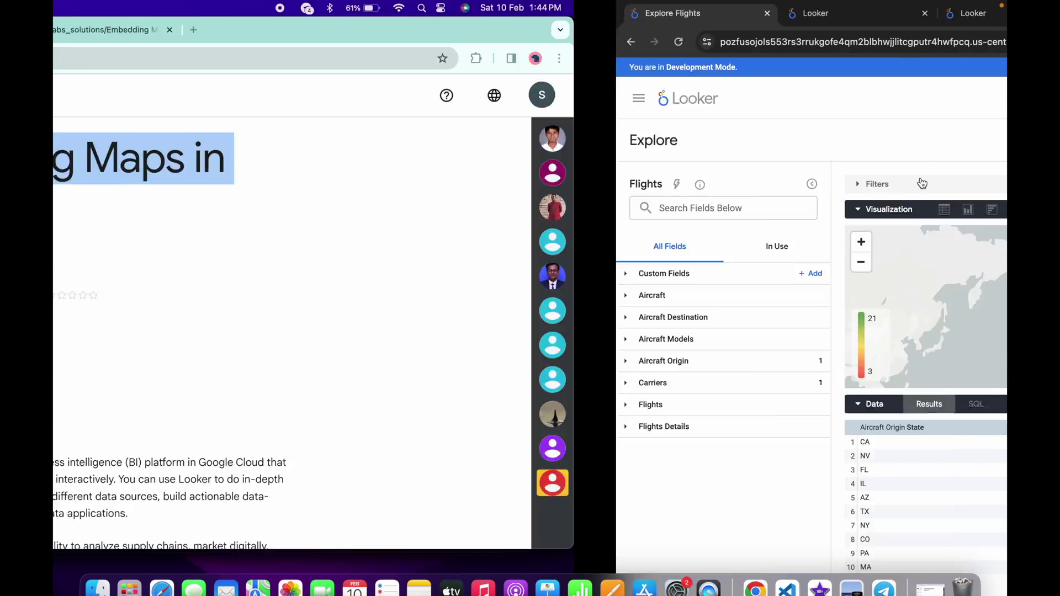
scroll(562, 422, down, 10)
scroll(562, 422, down, 15)
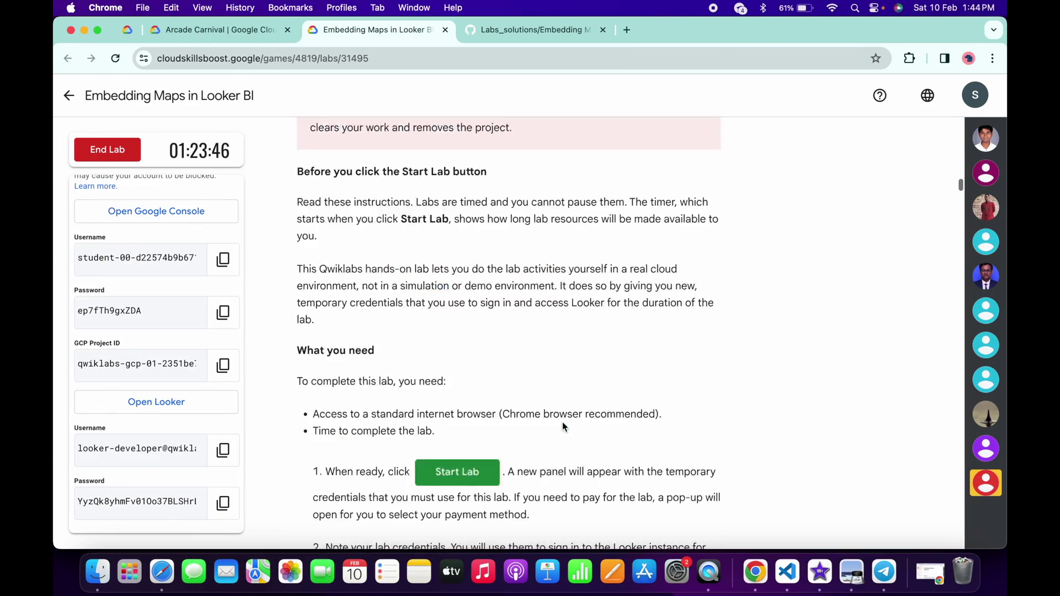
scroll(563, 422, down, 5)
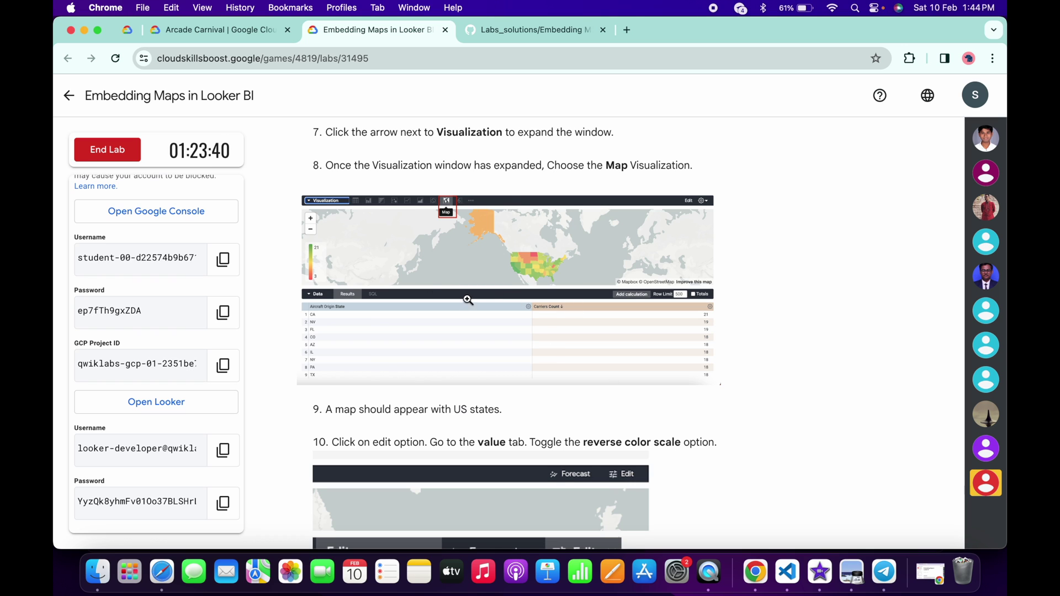
scroll(491, 278, down, 8)
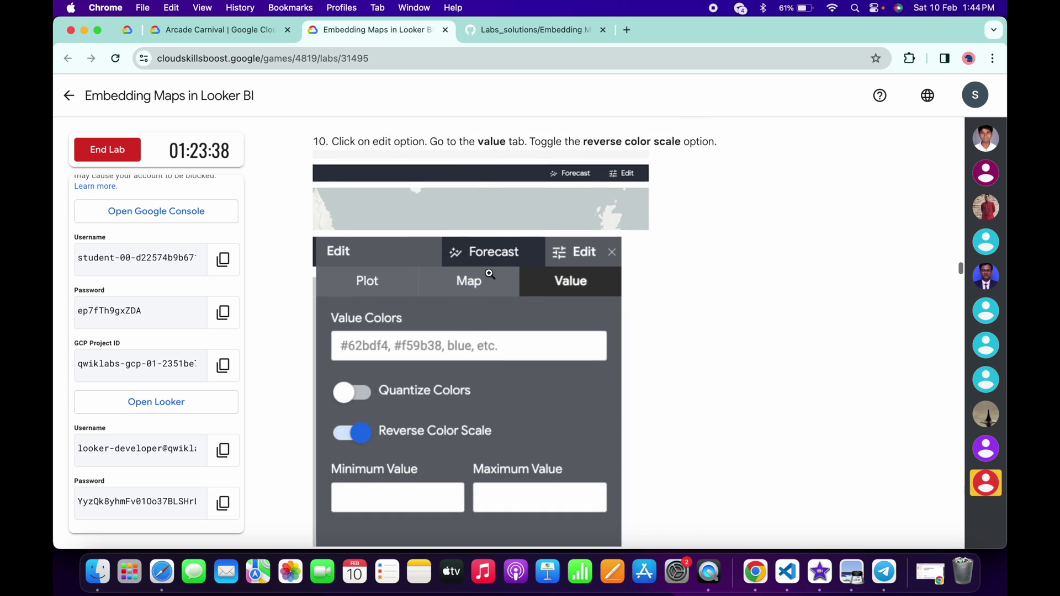
scroll(490, 274, down, 7)
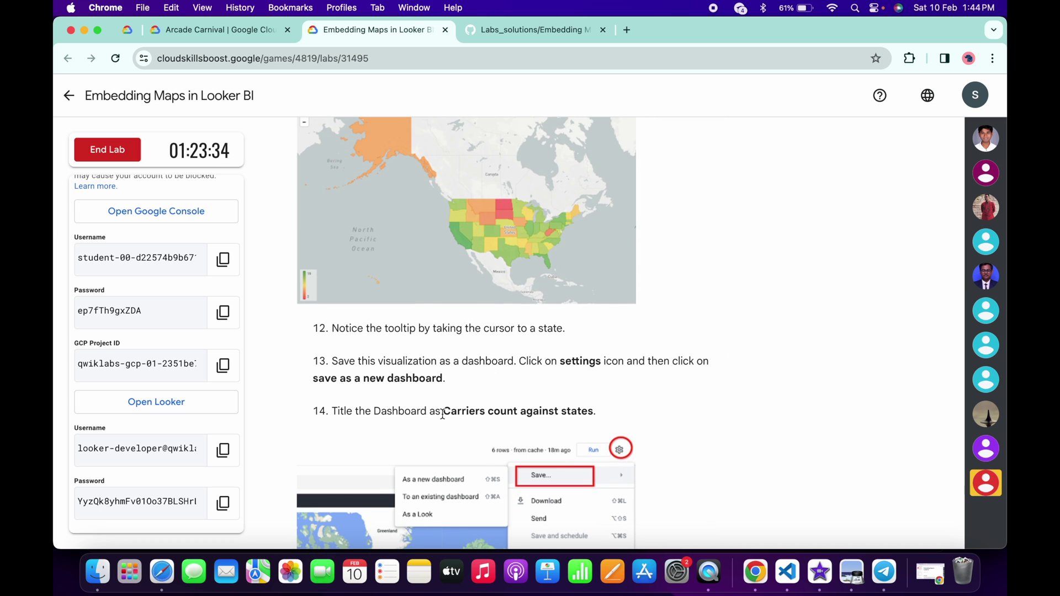
drag(444, 414, 594, 411)
key(super+c)
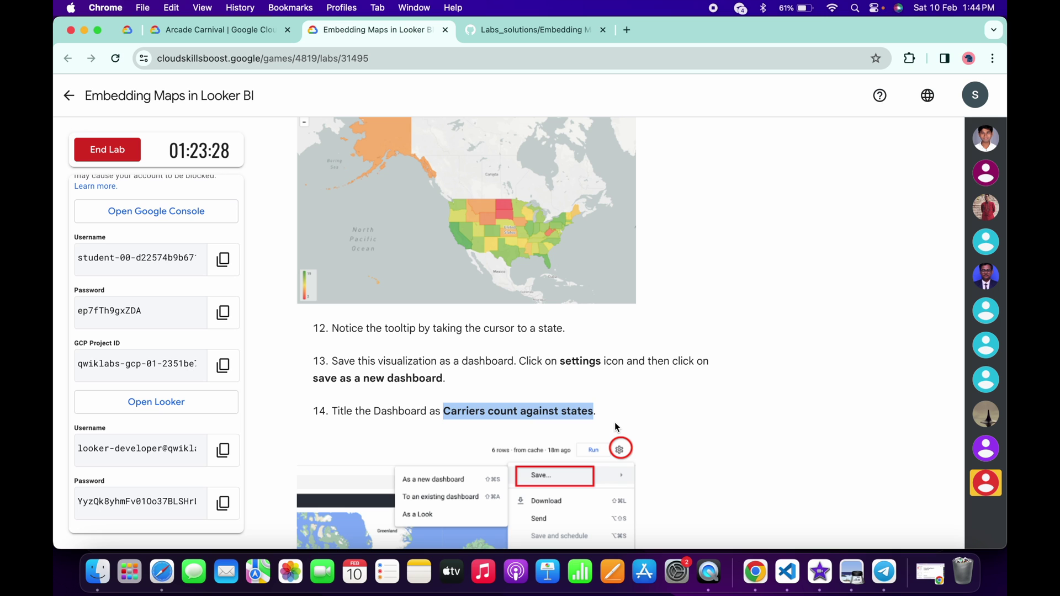
Save the Looker map visualization as a new dashboard titled "Carriers count against states" in the personal folder.
key(ctrl+Right)
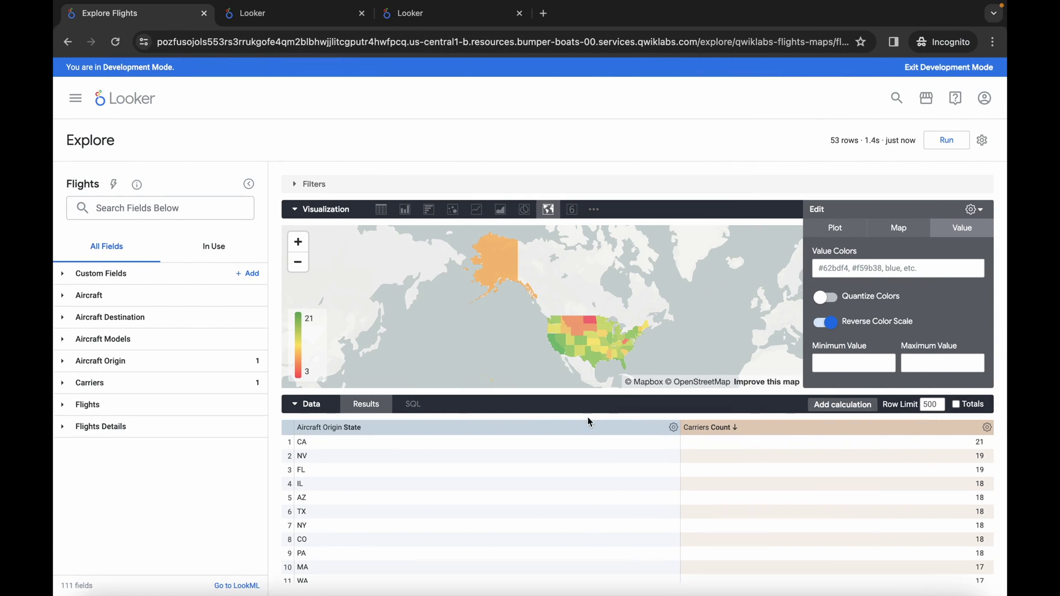
click(982, 140)
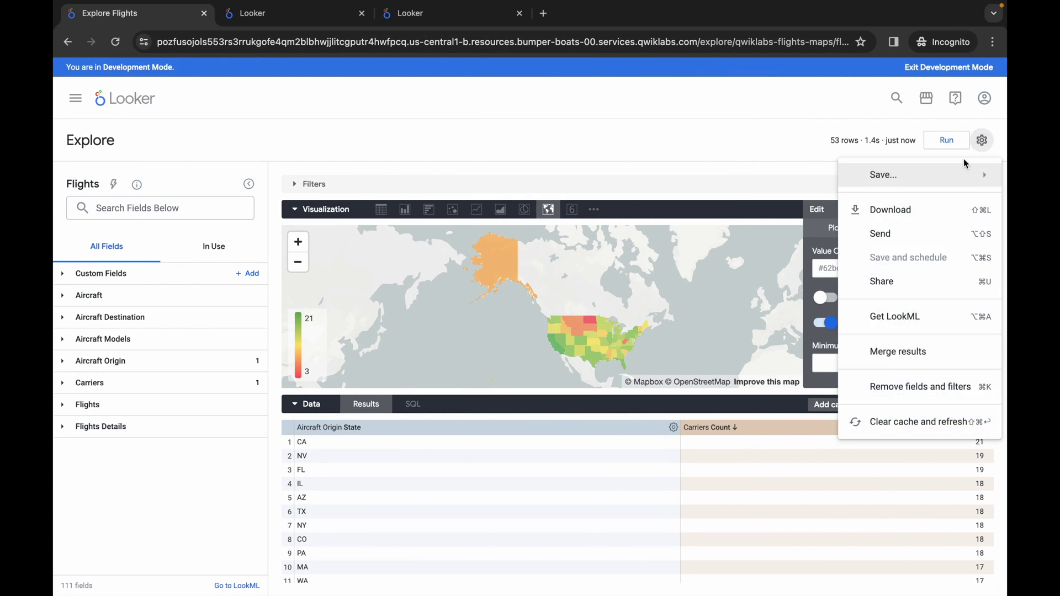
mouse_move(897, 181)
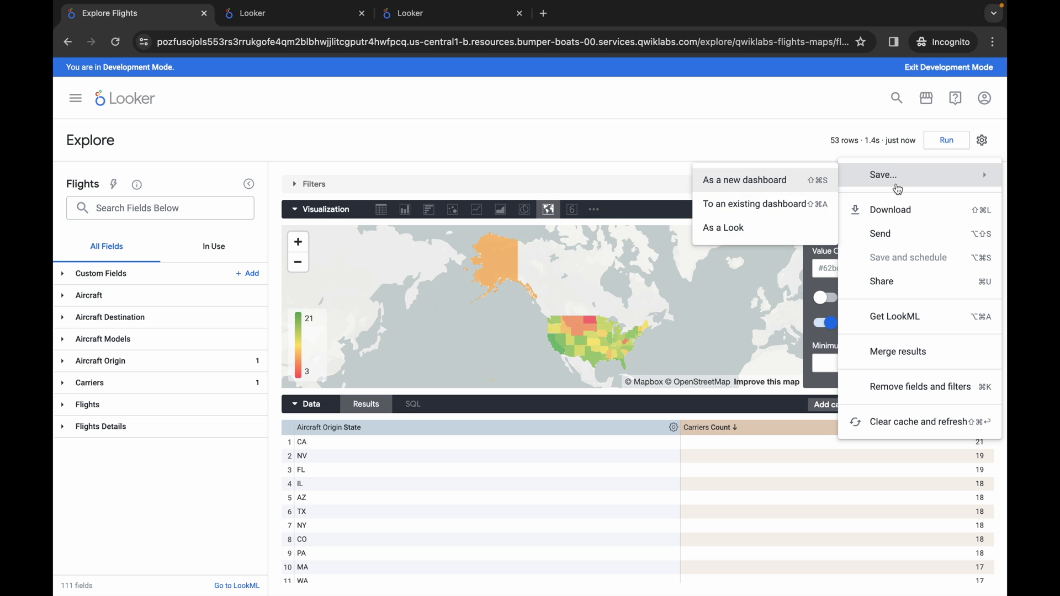
click(745, 183)
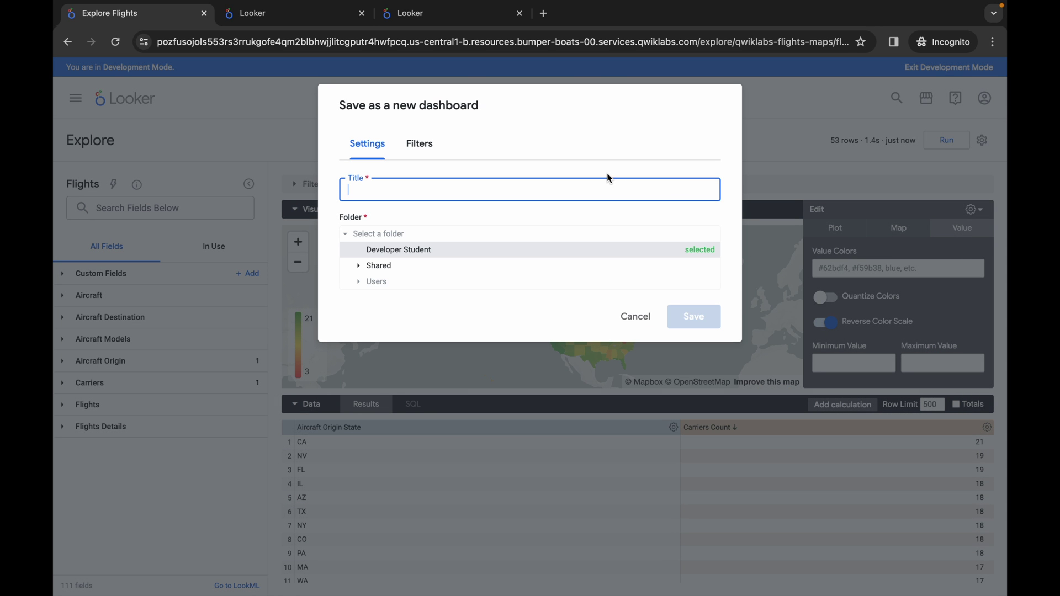
key(super+v)
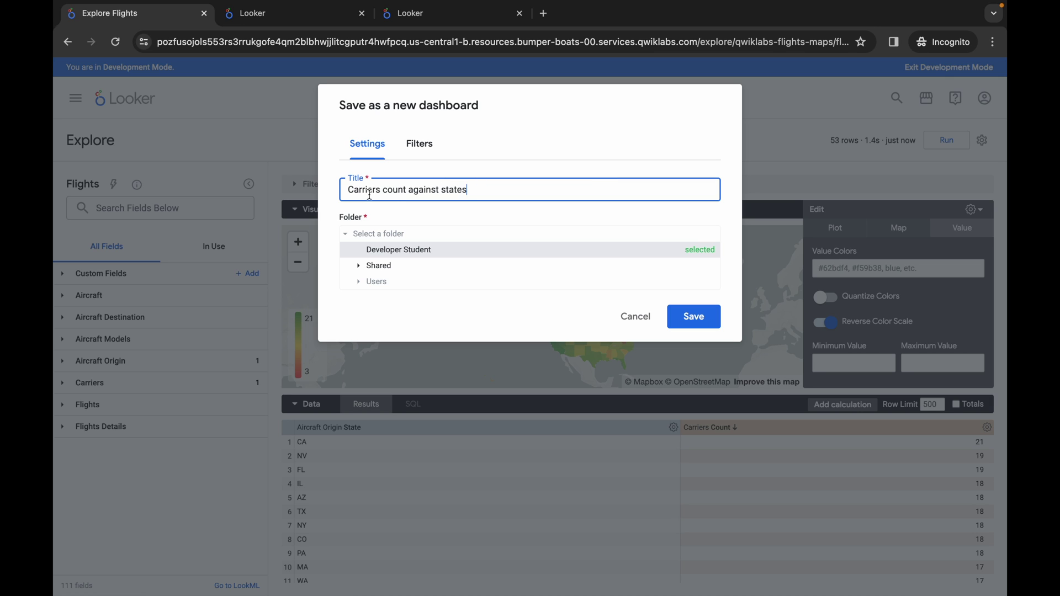
click(689, 320)
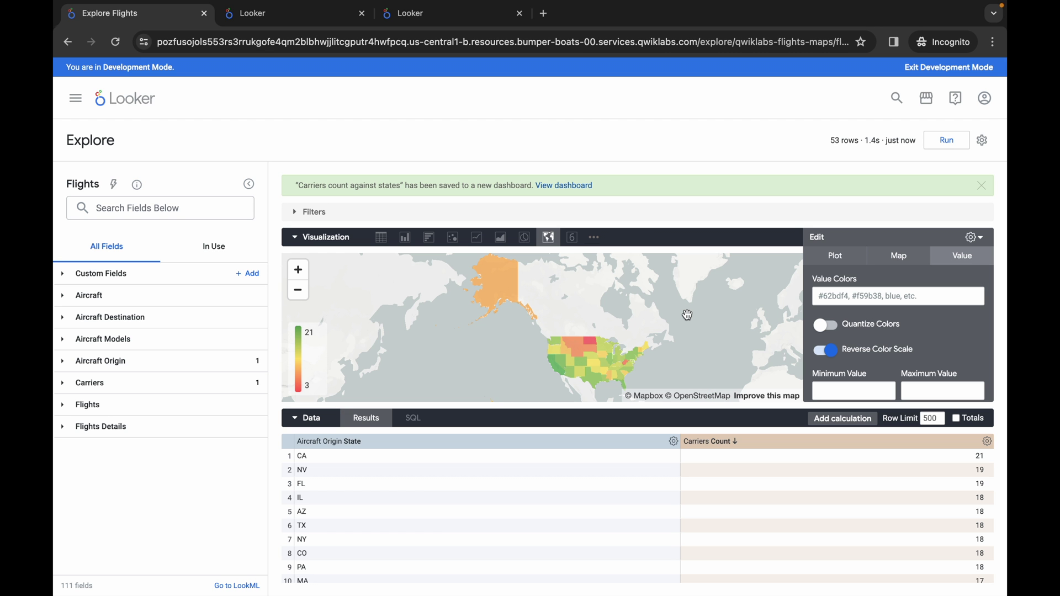
Check the lab progress for the "Create Looks with Map based visualizations" objective on the lab page.
key(ctrl+Left)
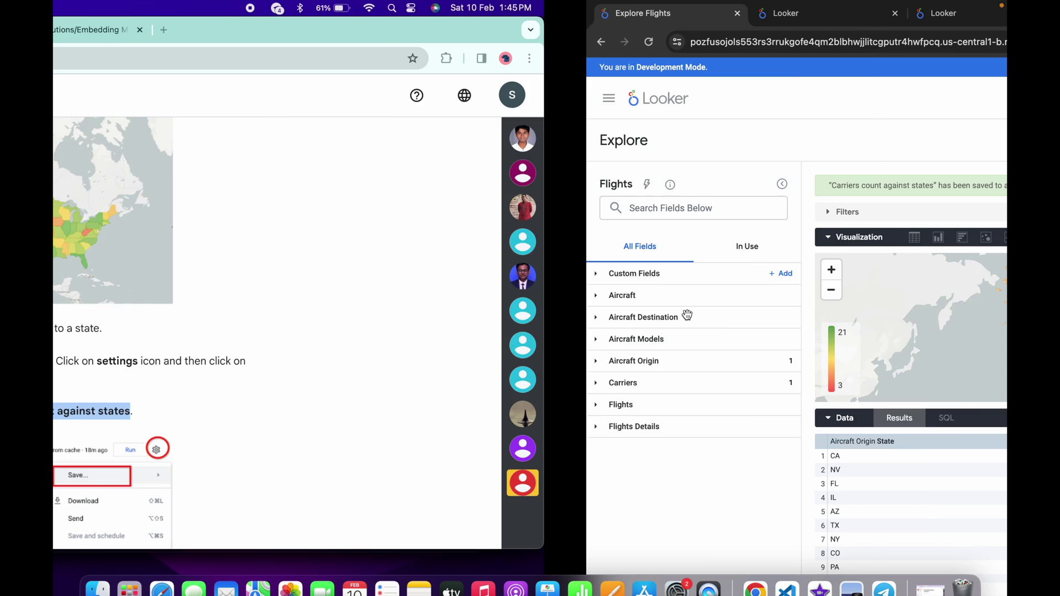
scroll(502, 320, down, 5)
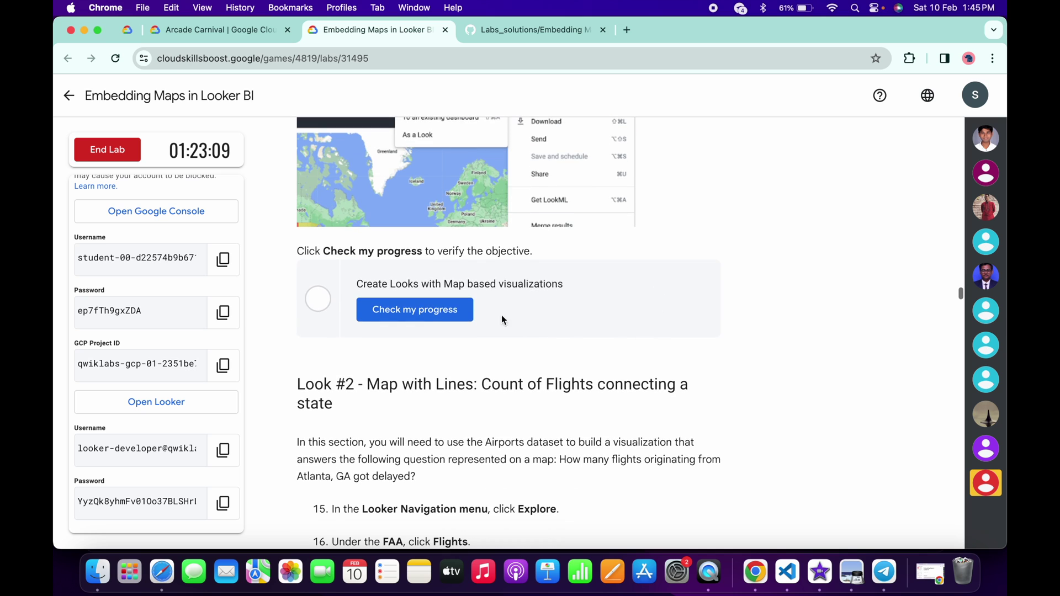
click(442, 308)
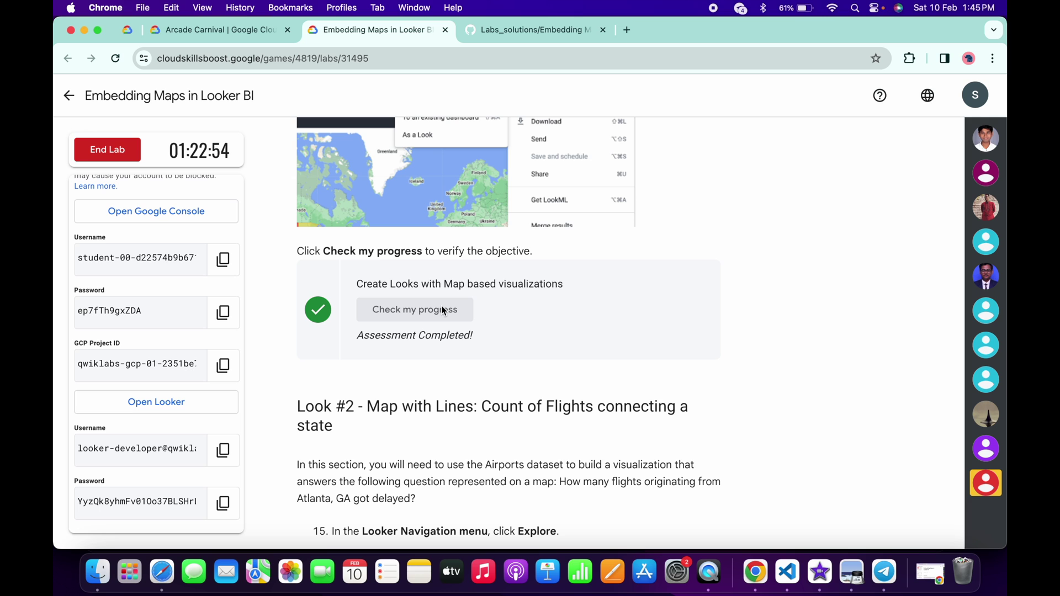
Switch back to Looker and check the personal folder for the saved Carriers count against states dashboard and its available actions.
key(ctrl+Right)
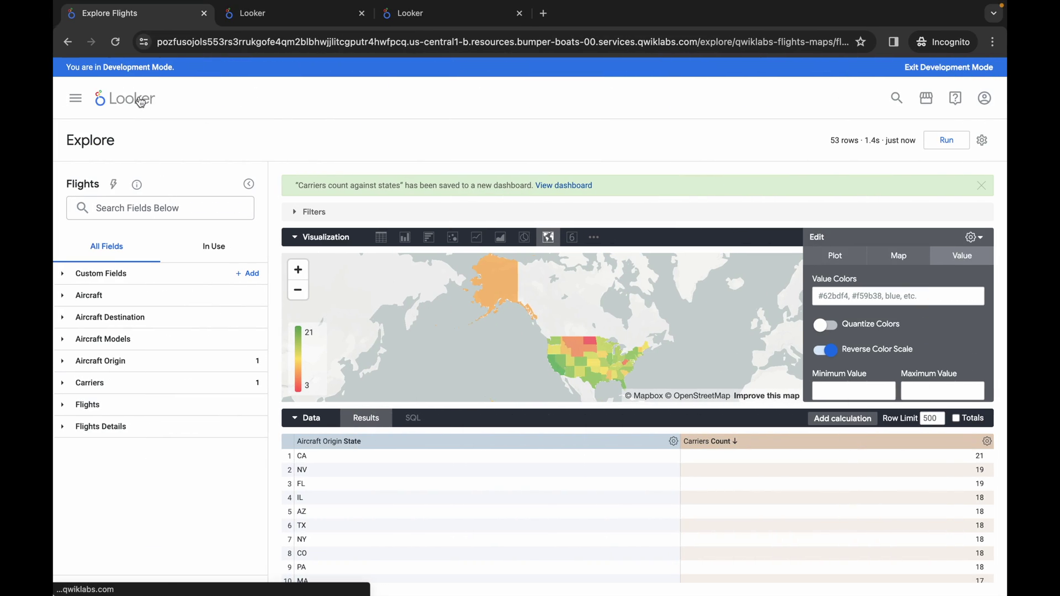
click(141, 103)
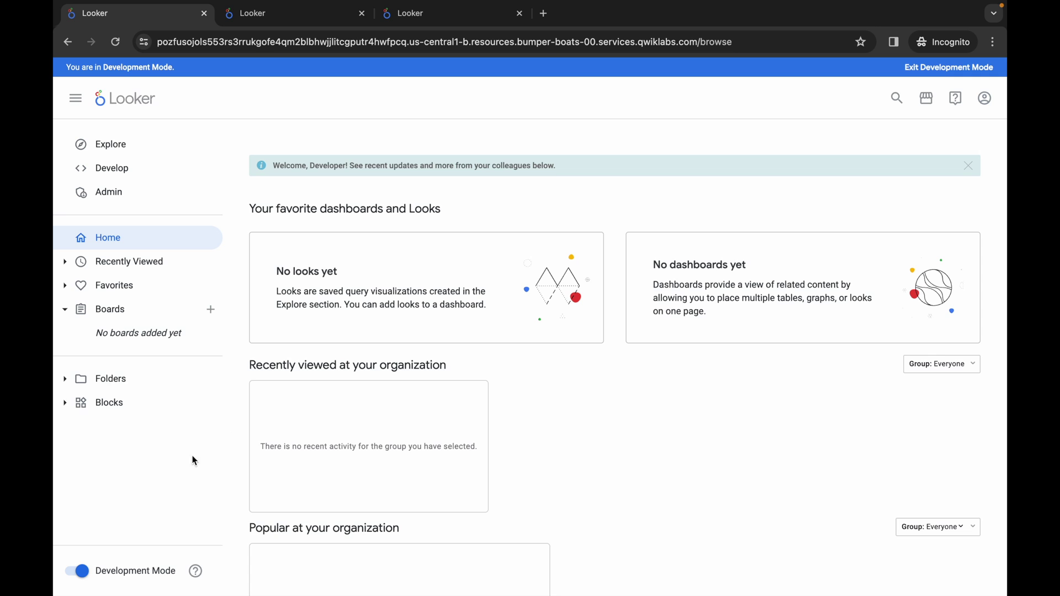
click(109, 382)
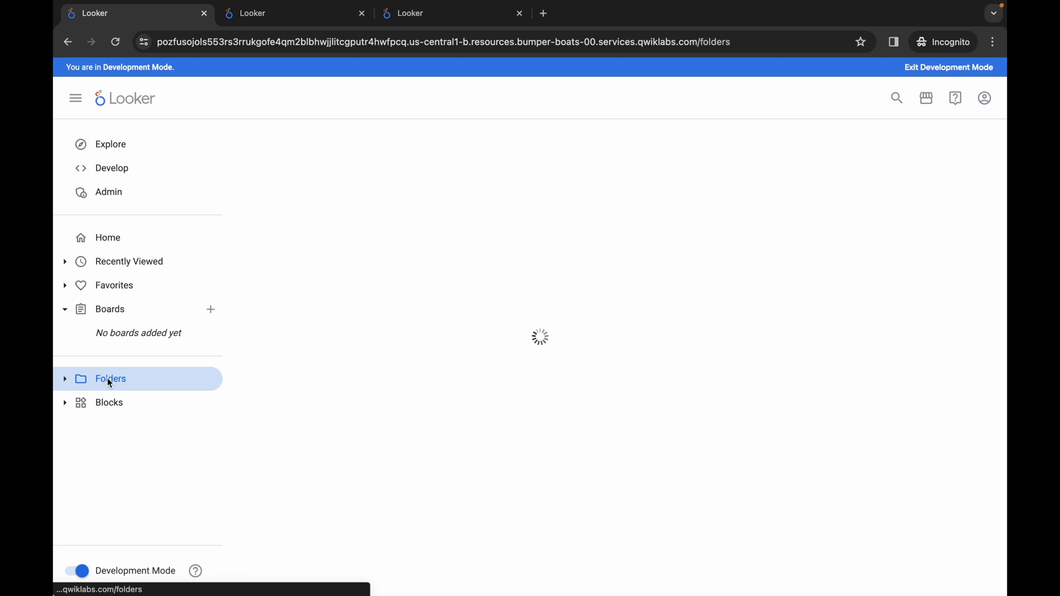
click(341, 222)
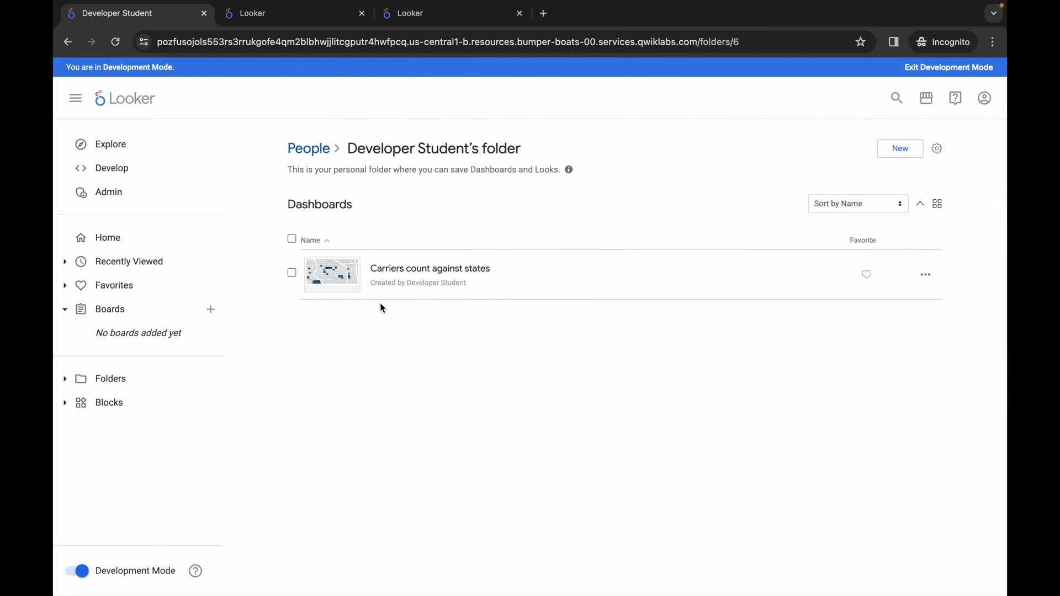
click(925, 275)
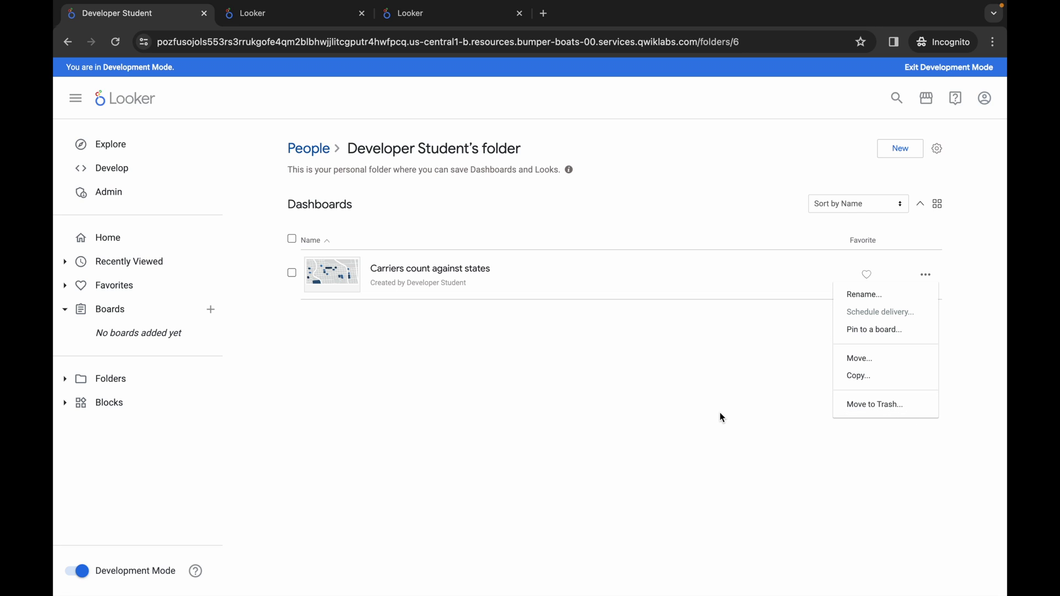
Open the FAA Flights Explore in the current browser tab and its Quicklab Task 2 prebuilt analysis in the second tab.
click(124, 145)
click(139, 270)
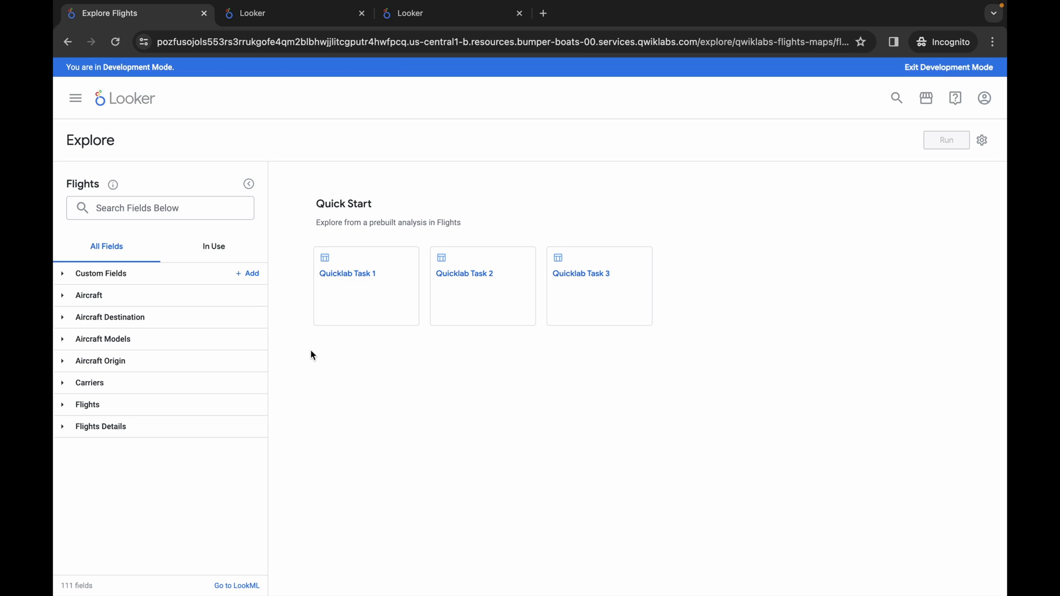
click(268, 22)
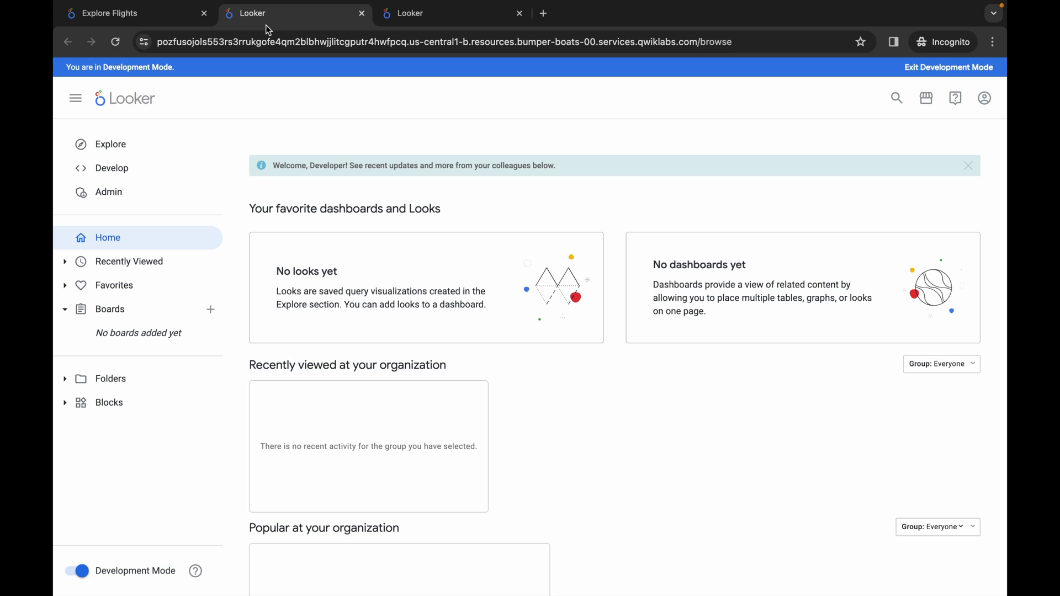
click(100, 145)
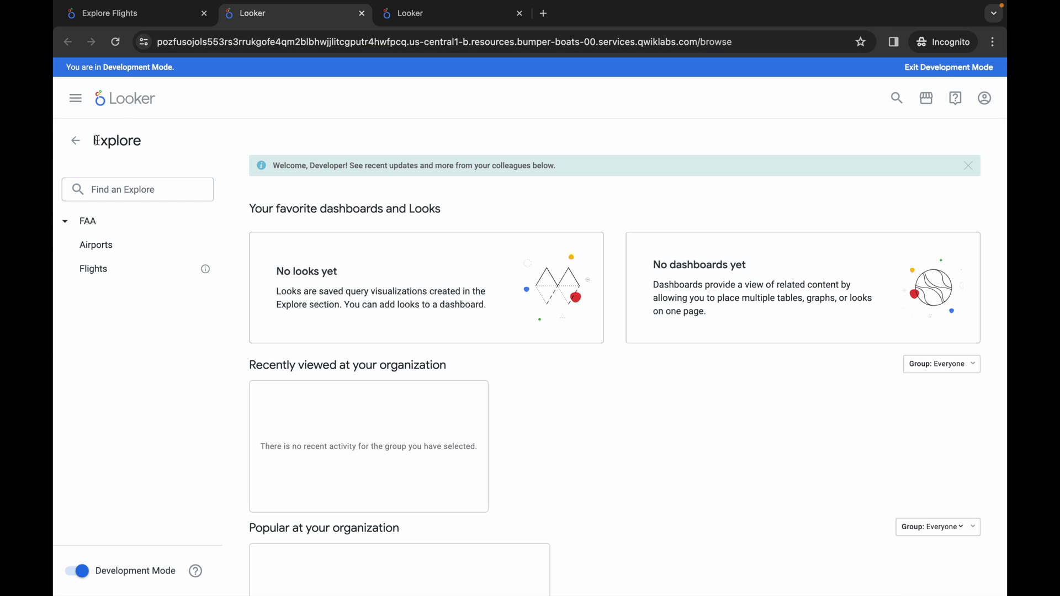
click(122, 274)
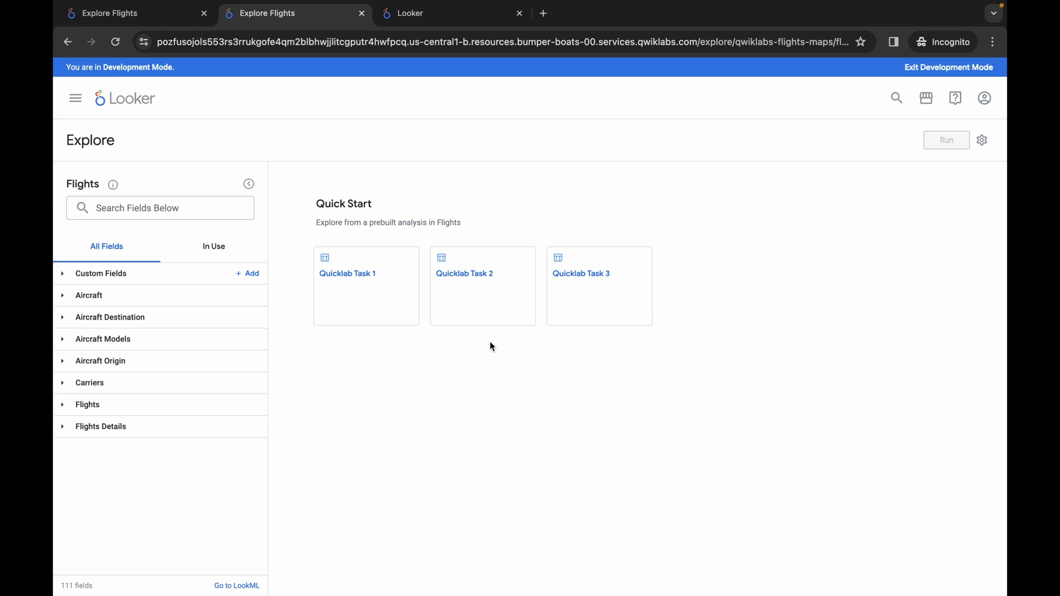
click(483, 284)
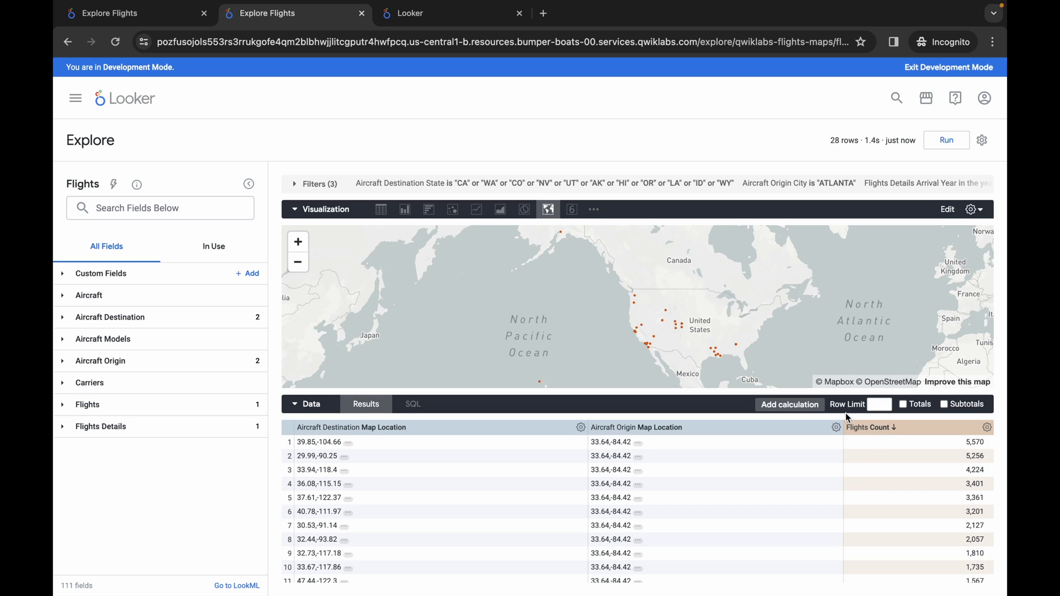
Set the Quicklab Task 2 row limit to 500 and change the map's plot mode to Connect with Lines.
click(884, 405)
click(975, 213)
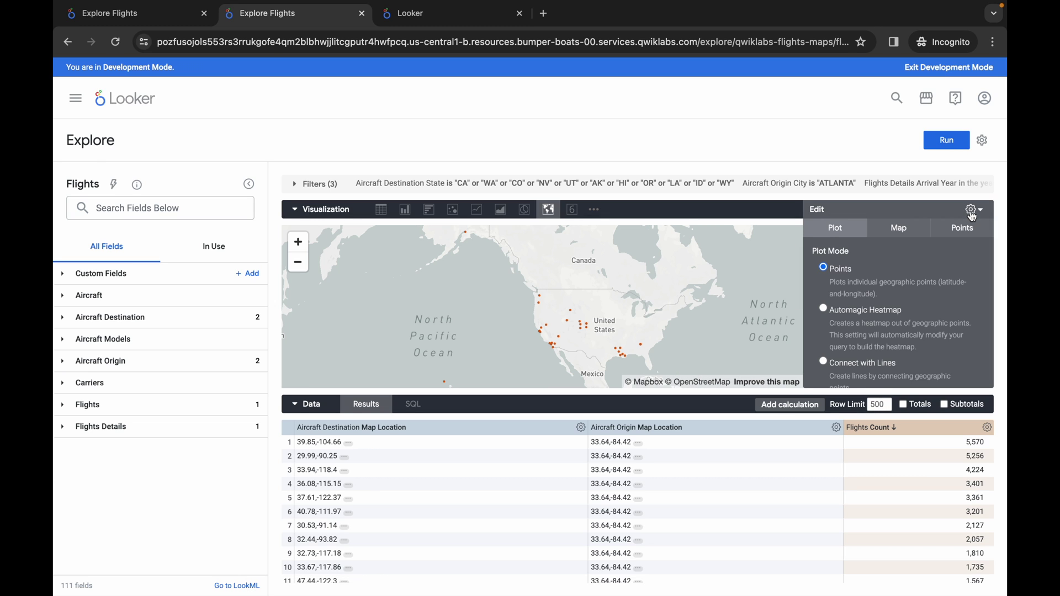
scroll(882, 313, down, 1)
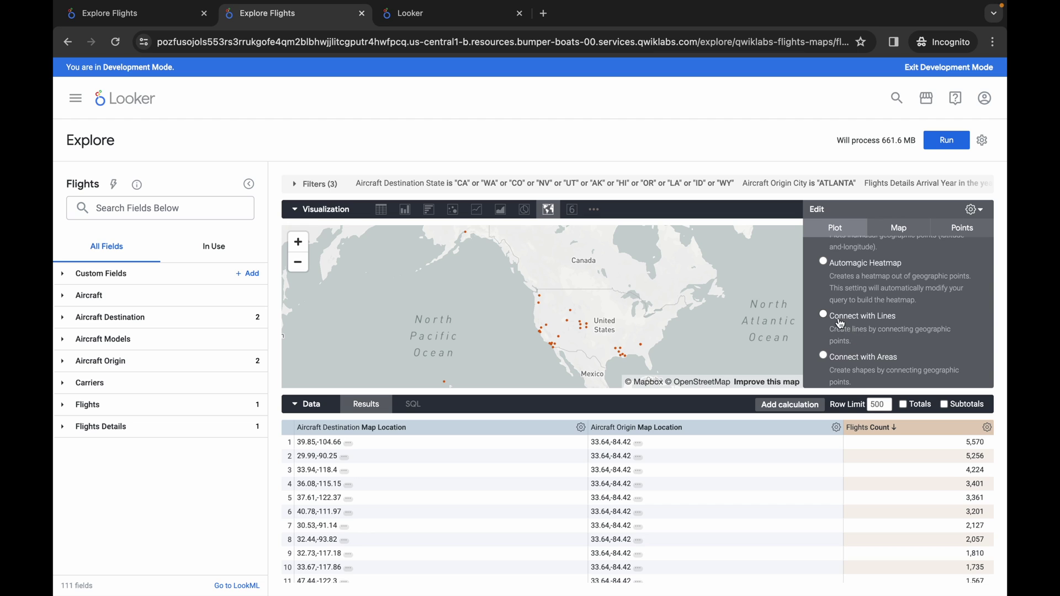
click(871, 324)
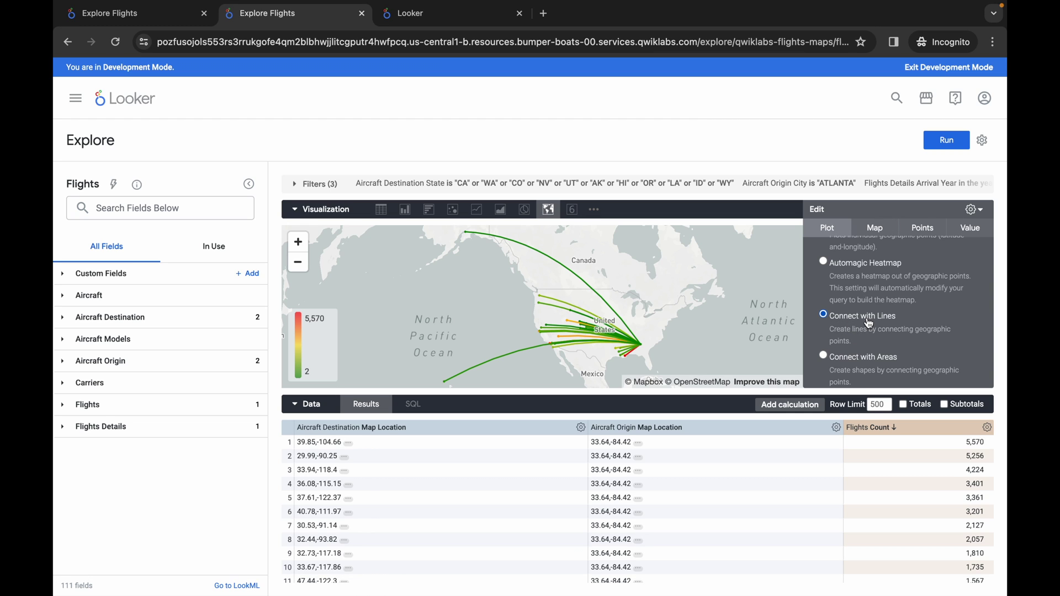
Display the map points as Airplane icons with the marker color mode based on value.
click(926, 230)
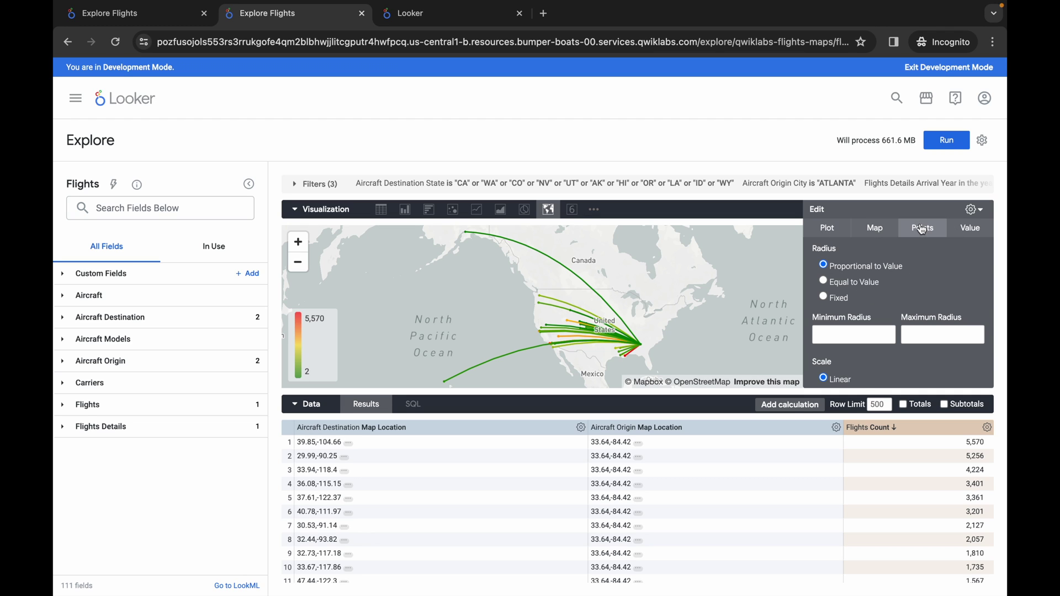
scroll(905, 278, up, 2)
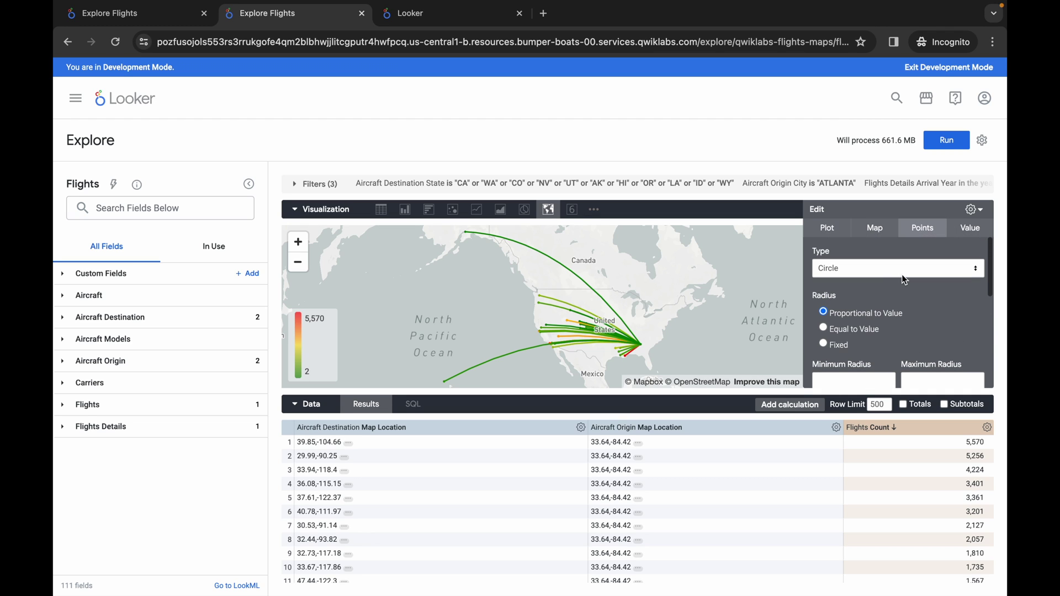
click(849, 268)
click(849, 285)
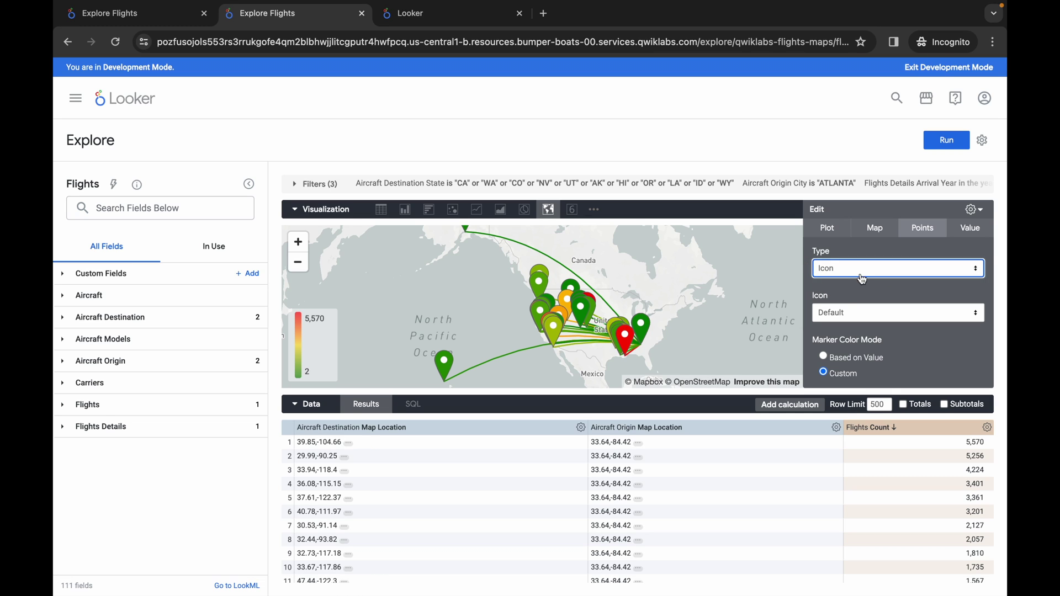
click(850, 313)
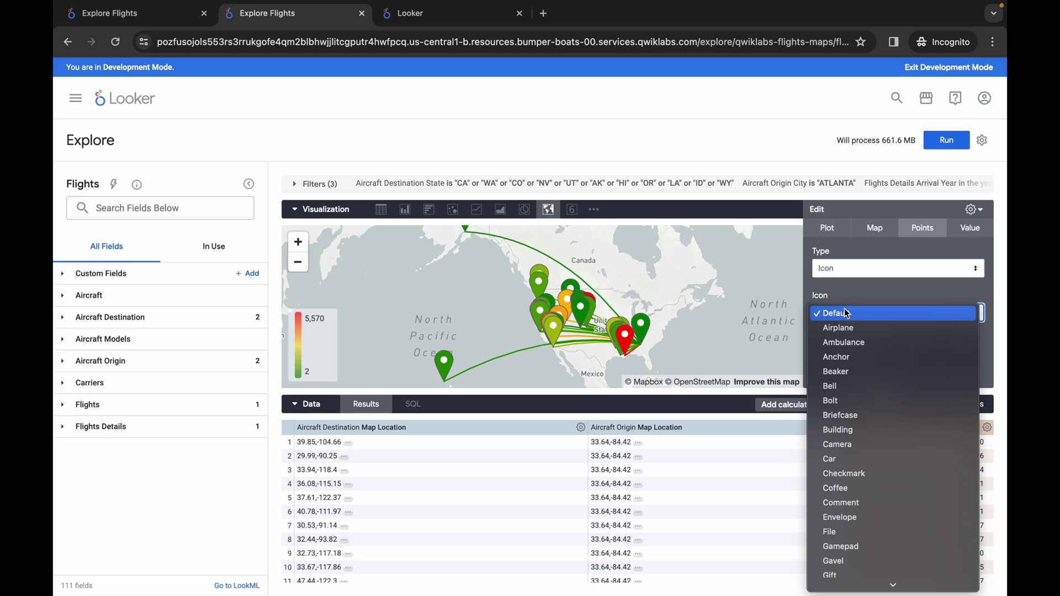
click(854, 328)
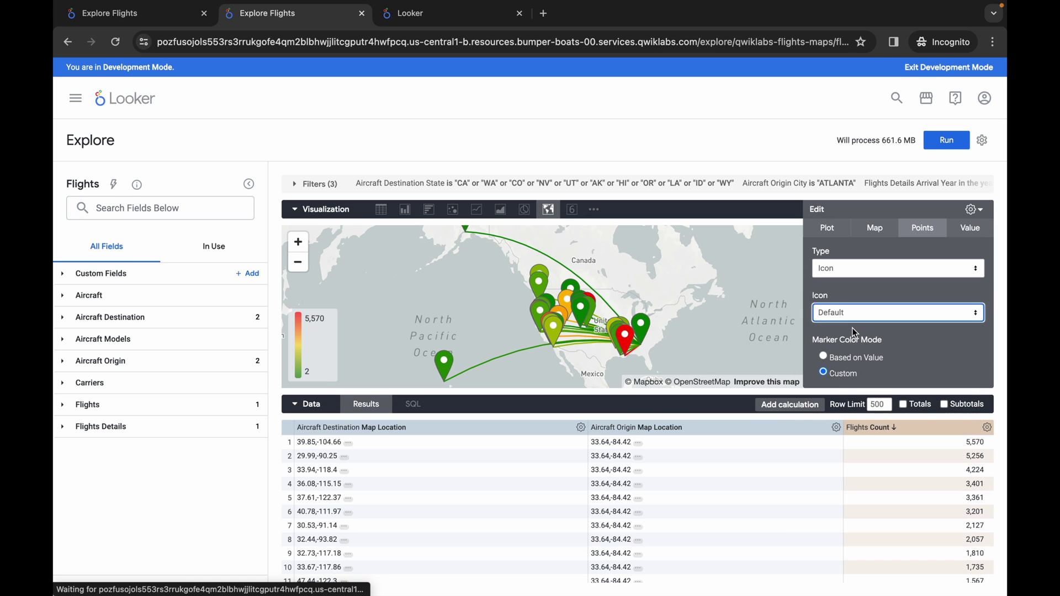
click(828, 360)
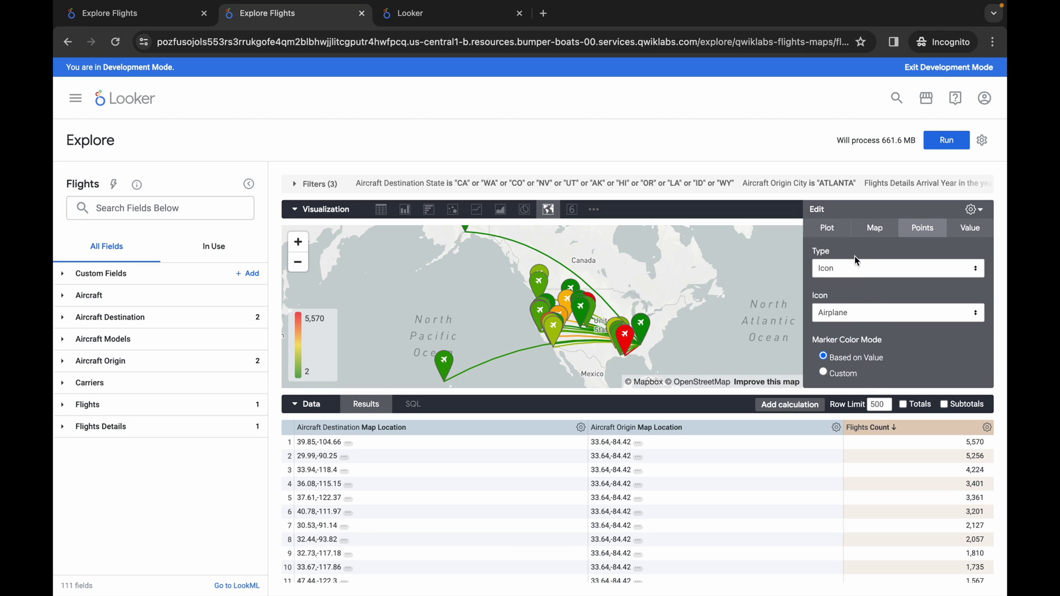
Run the Quicklab Task 2 query and copy the dashboard title "Delayed flights count originating from Atlanta, GA" from the lab instructions.
click(828, 232)
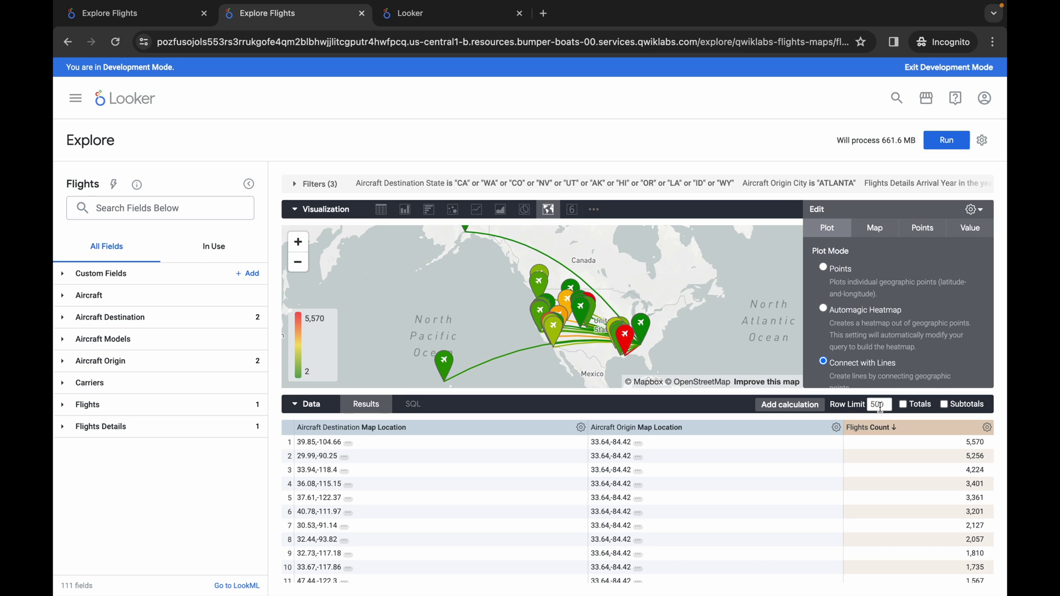
click(941, 142)
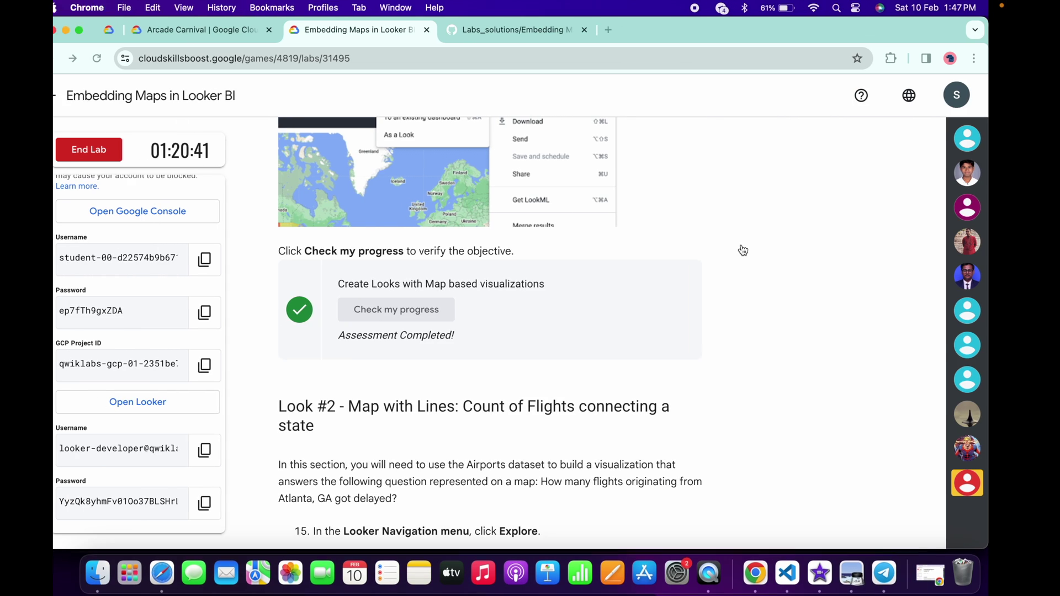
scroll(613, 326, down, 20)
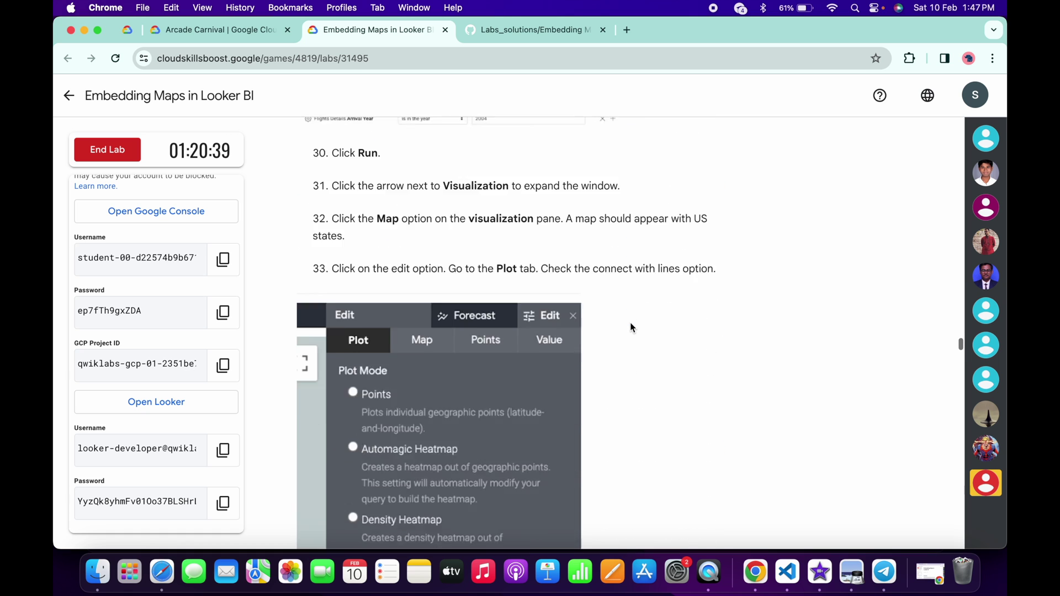
scroll(631, 328, down, 10)
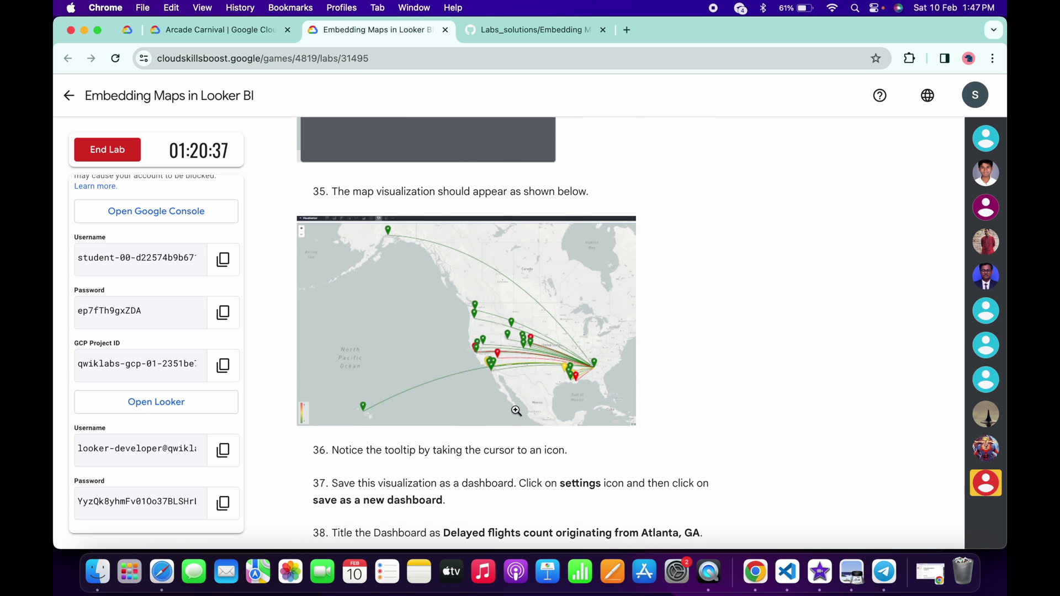
scroll(517, 412, down, 4)
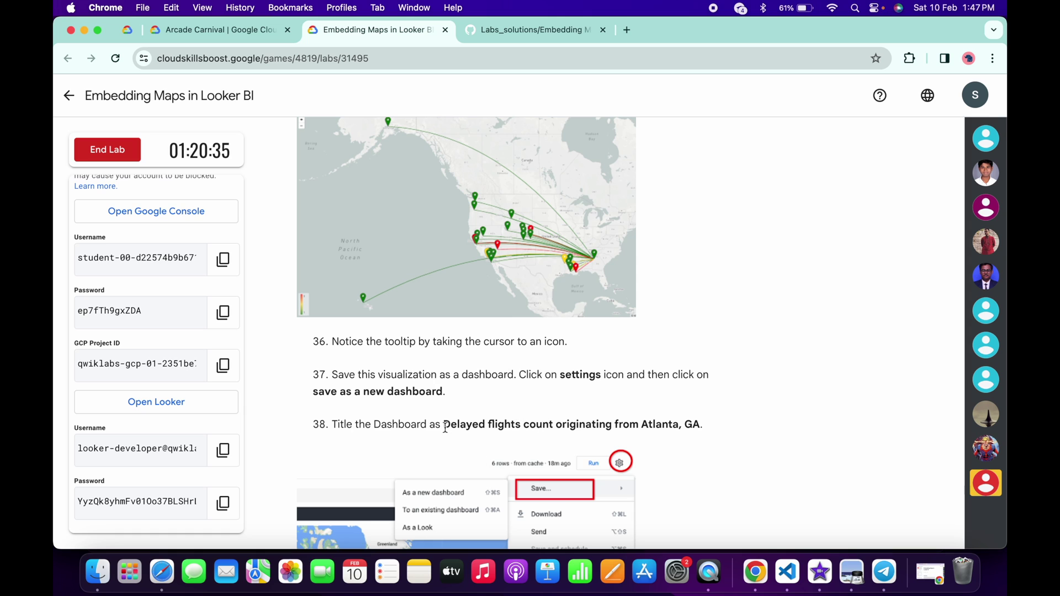
click(444, 425)
drag(609, 432, 700, 428)
key(super+c)
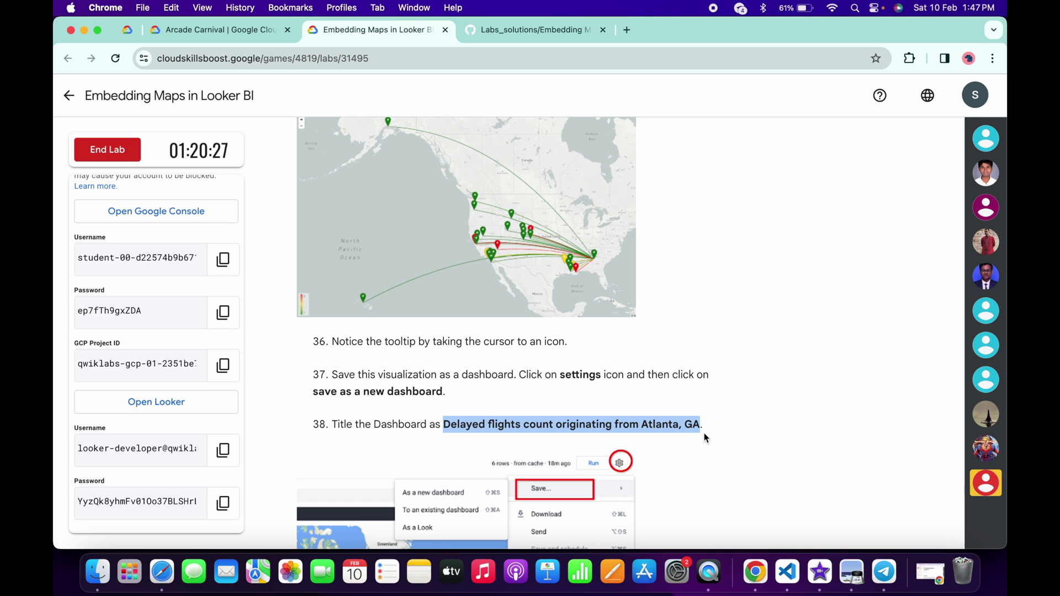
Switch back to Looker and save the map as a new dashboard titled "Delayed flights count originating from Atlanta, GA" in the personal folder.
key(ctrl+Right)
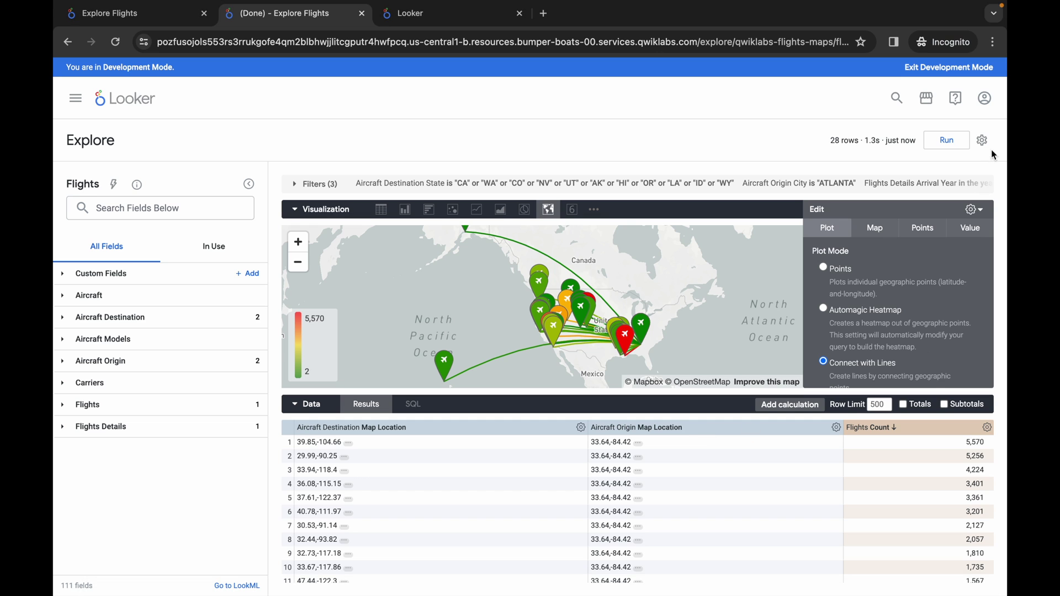
click(988, 141)
mouse_move(898, 186)
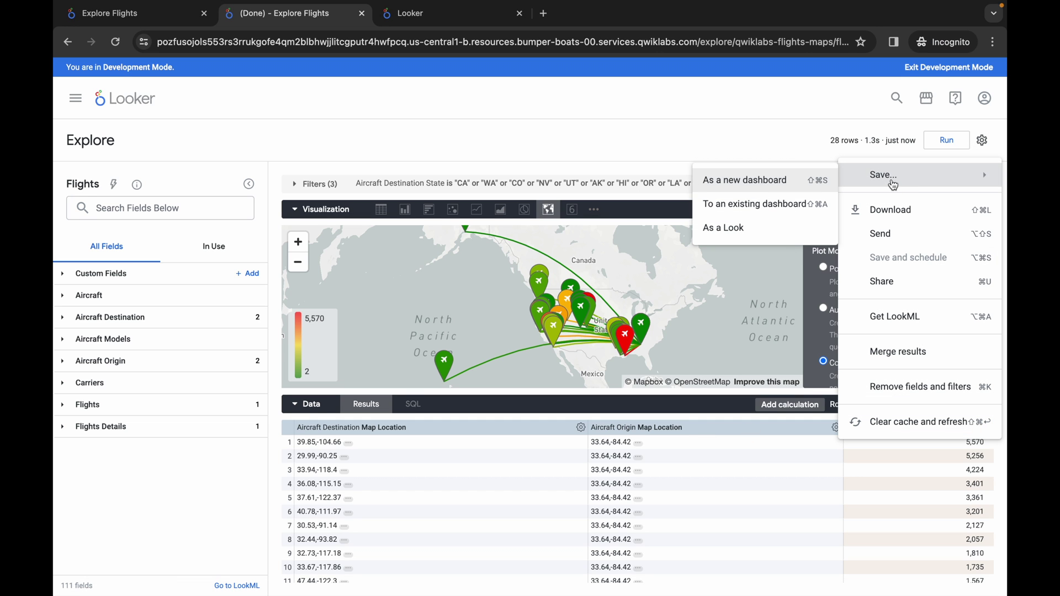
click(761, 191)
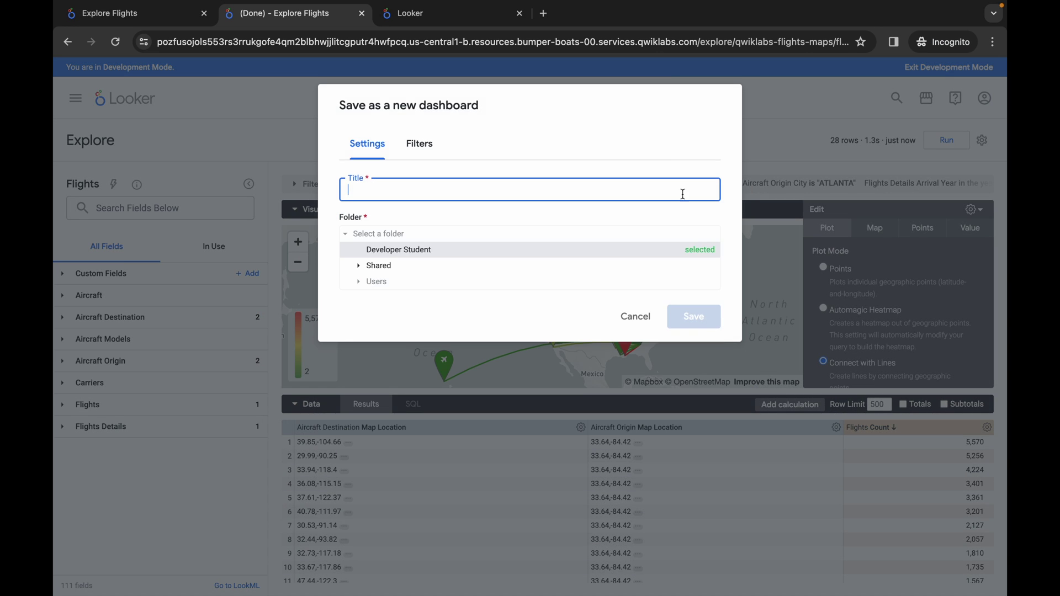
key(super+v)
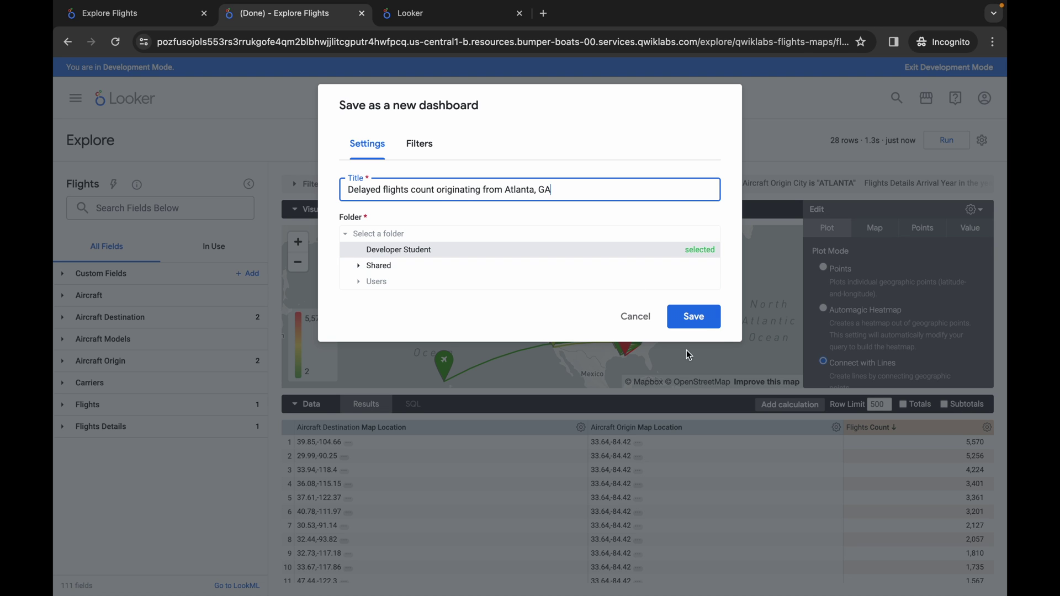
click(700, 317)
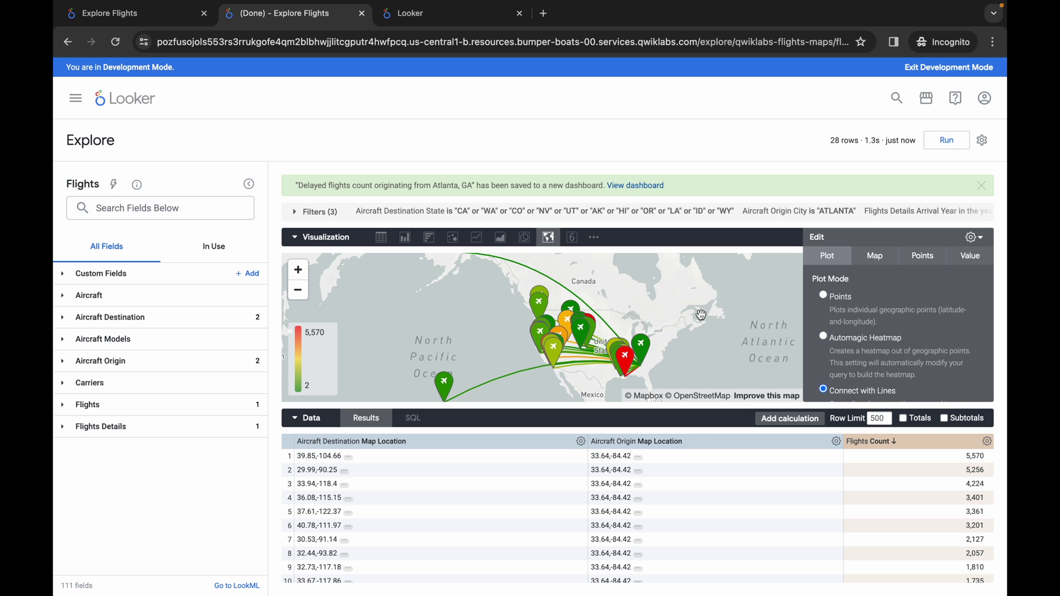
Return to the lab page and check progress for the Map with Lines Count of Flights connecting a state objective.
key(ctrl+Left)
scroll(585, 371, down, 10)
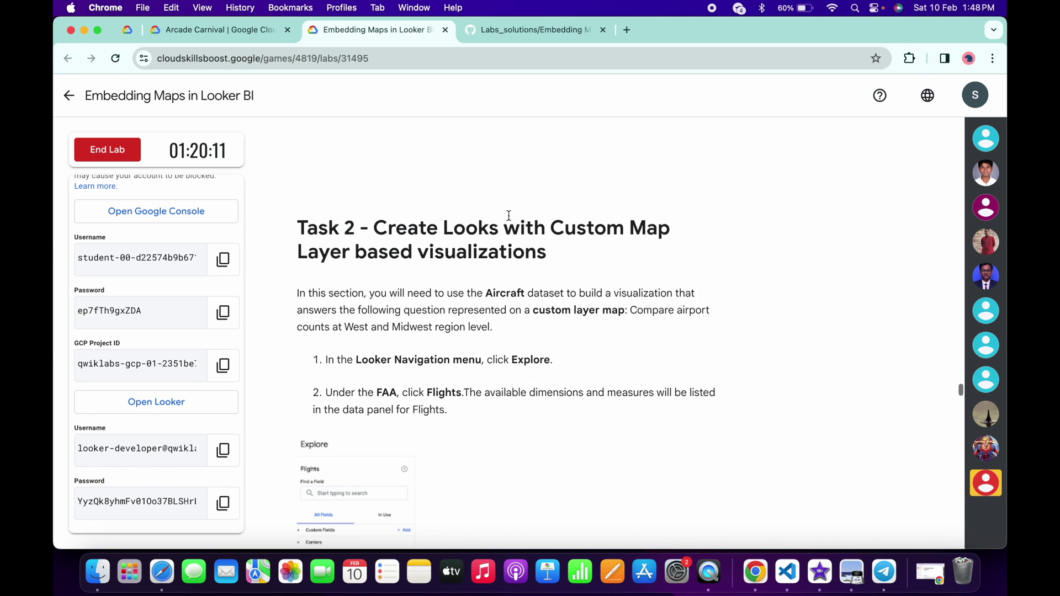
scroll(508, 216, up, 3)
click(426, 232)
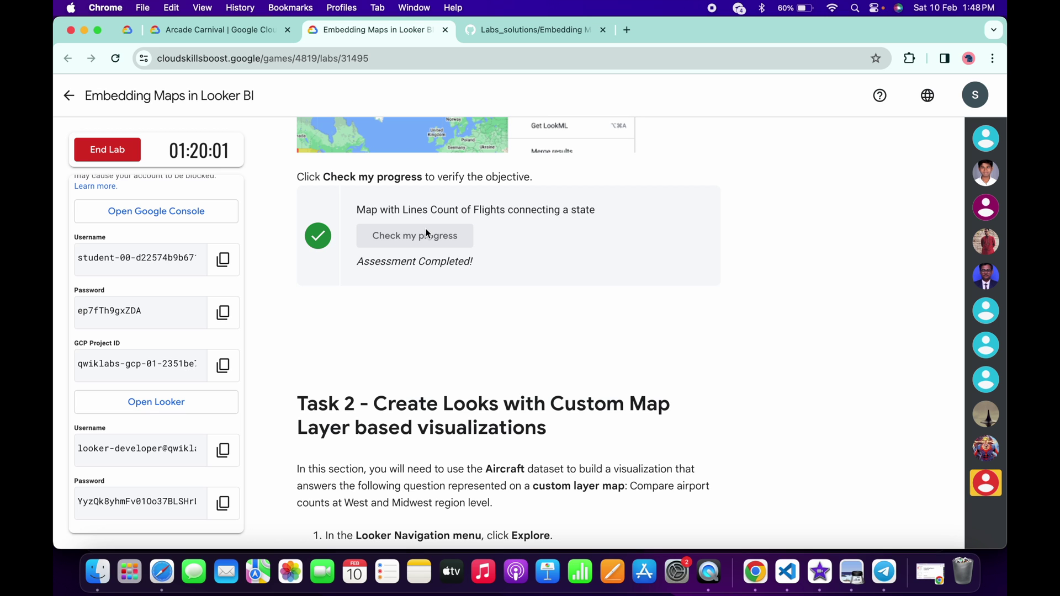
scroll(426, 228, down, 5)
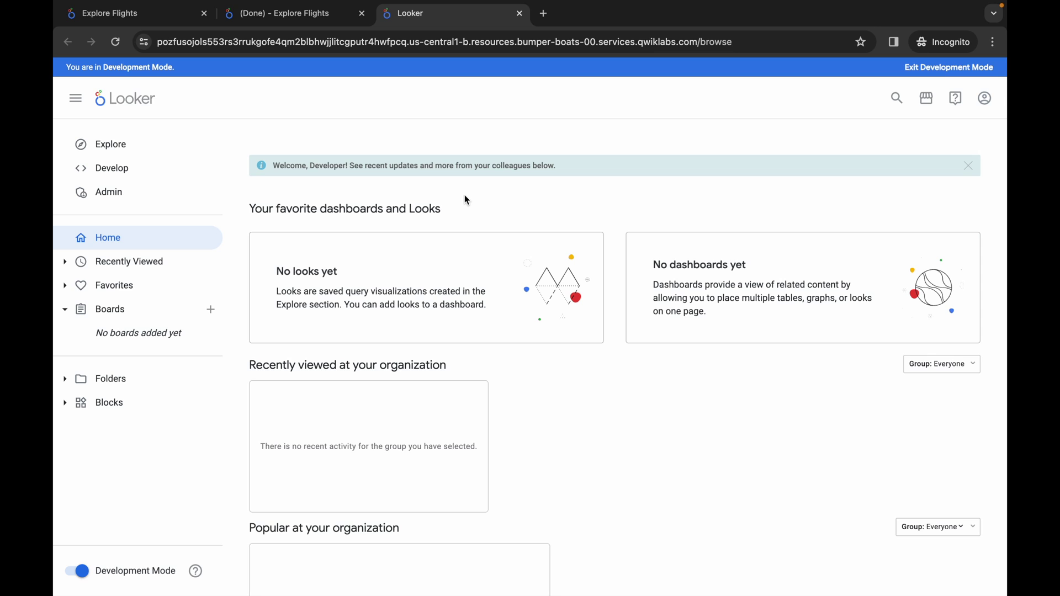
Open the Quicklab Task 3 prebuilt analysis of the FAA Flights Explore in the third Looker tab.
click(144, 150)
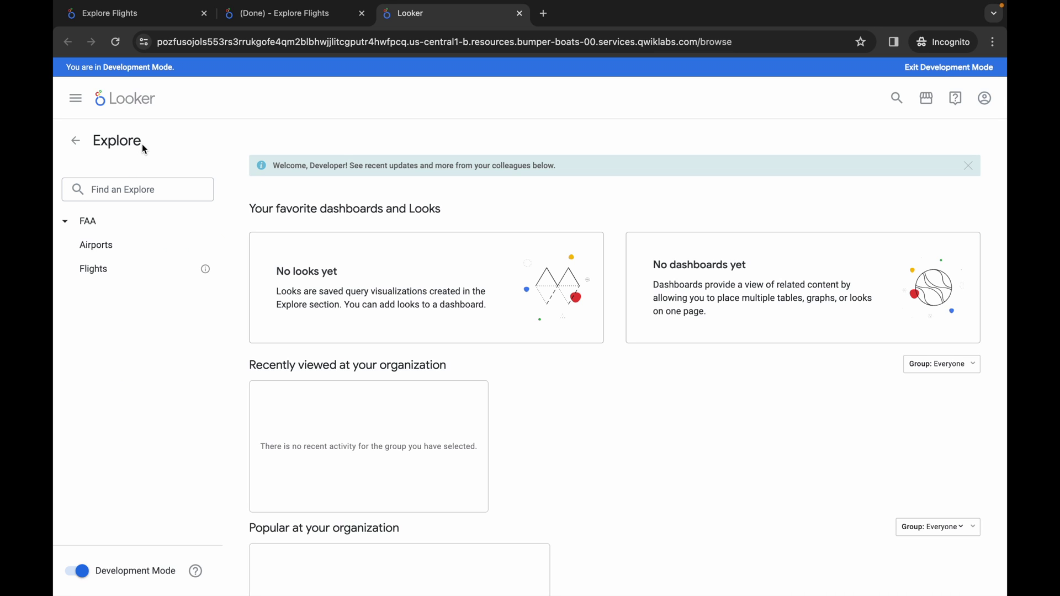
click(111, 270)
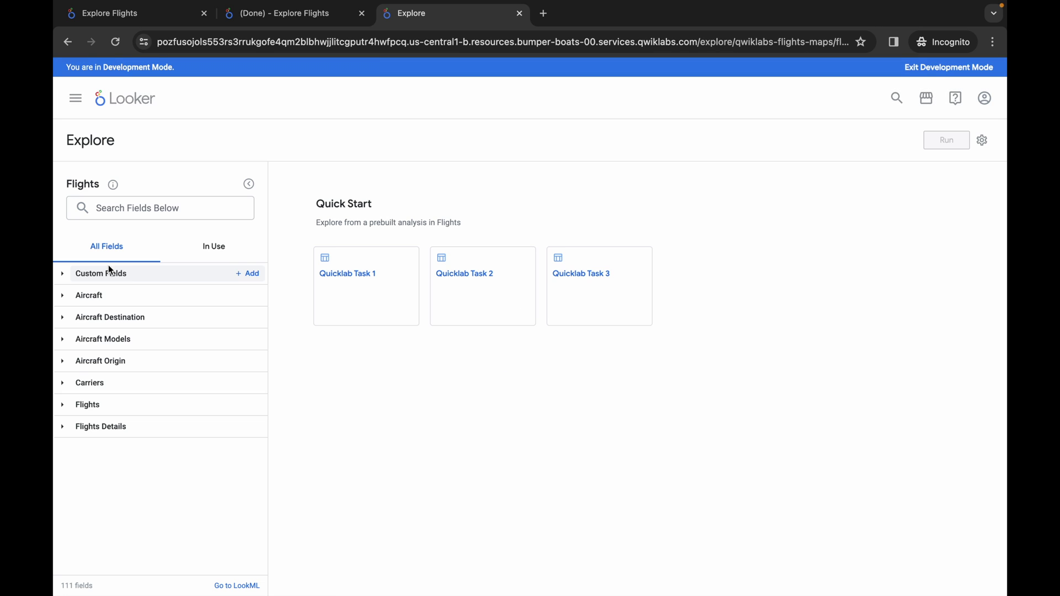
click(573, 280)
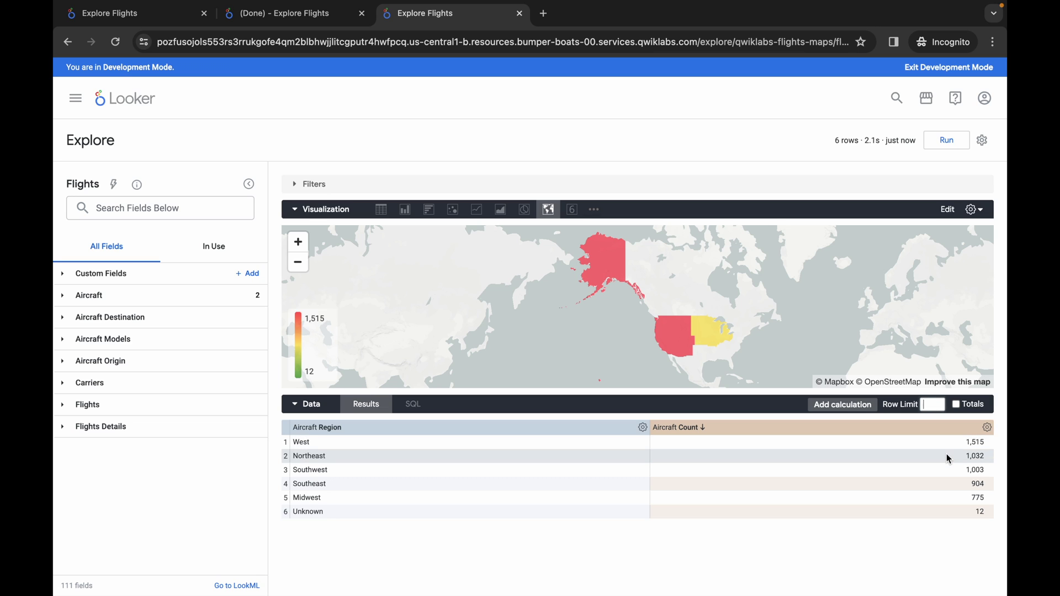
Set the Quicklab Task 3 row limit to 500 and rerun the query.
click(928, 404)
text(500)
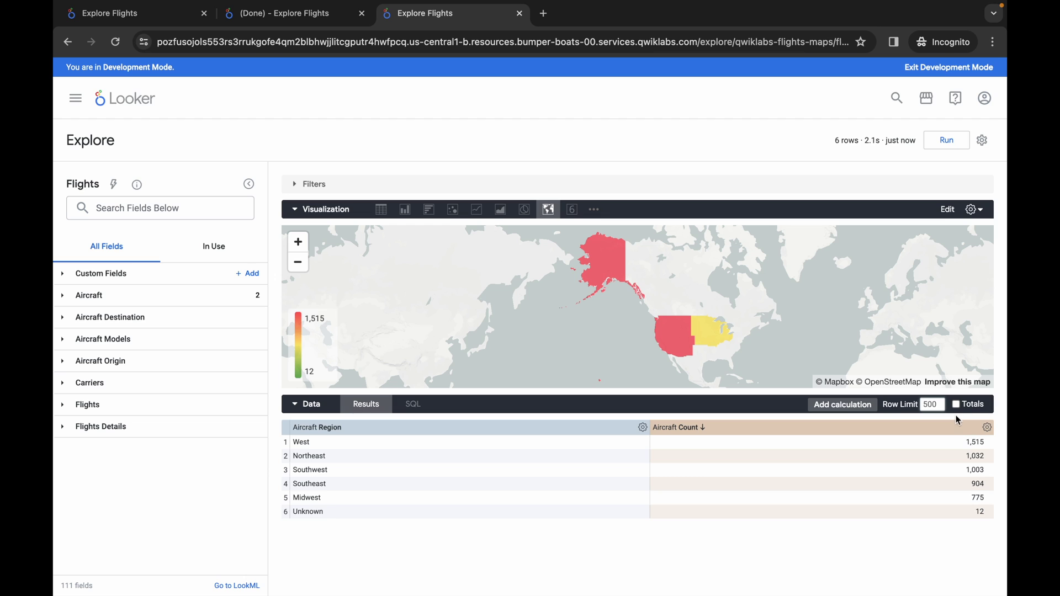
click(939, 148)
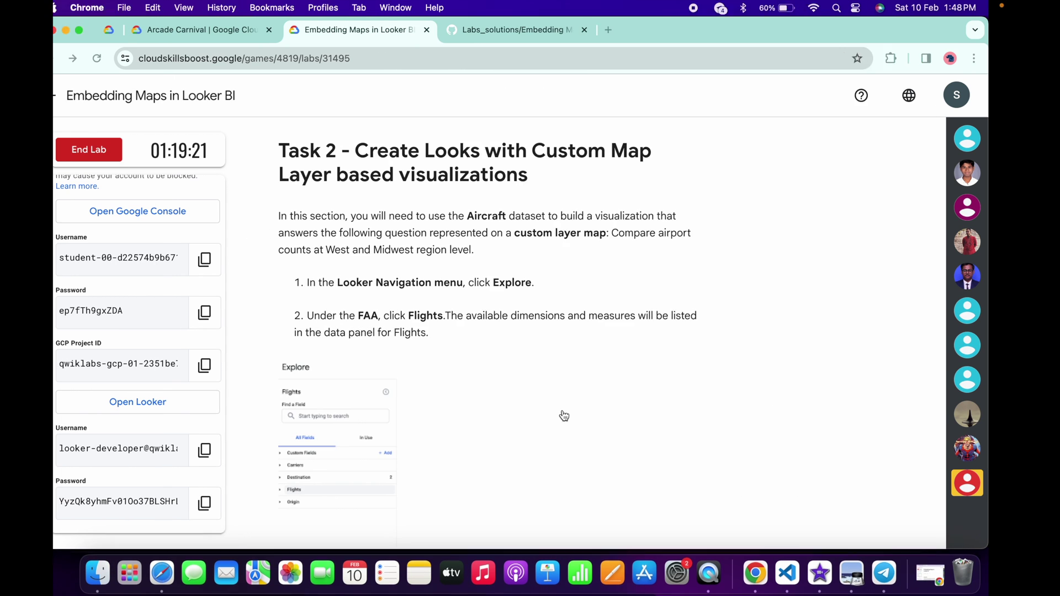
Find the Task 2 dashboard title "Airport counts for West and Midwest regions in US" in the lab instructions and copy it.
scroll(563, 414, down, 15)
scroll(562, 410, down, 20)
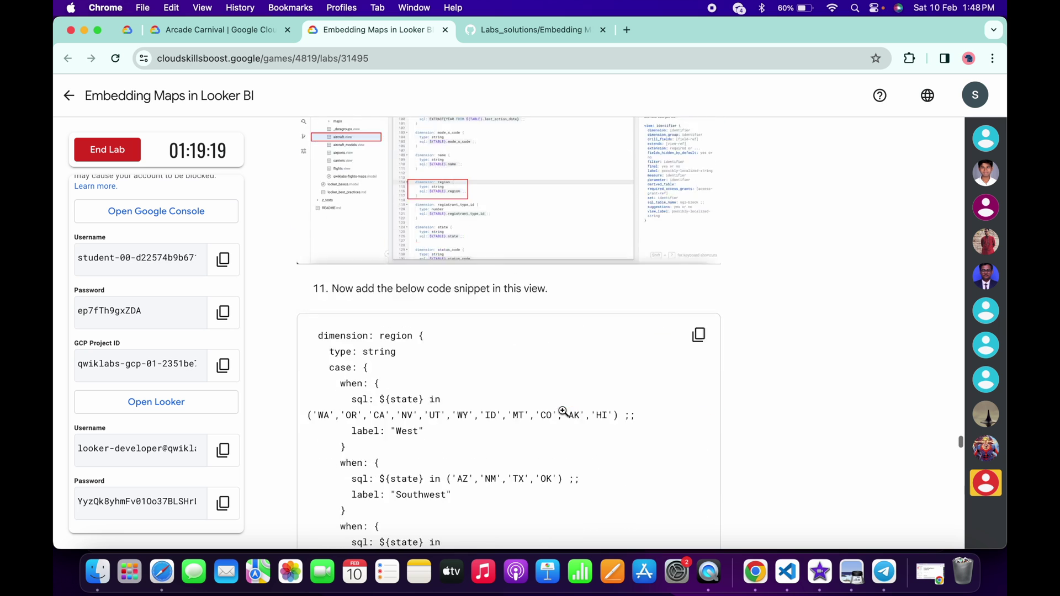
scroll(562, 410, down, 15)
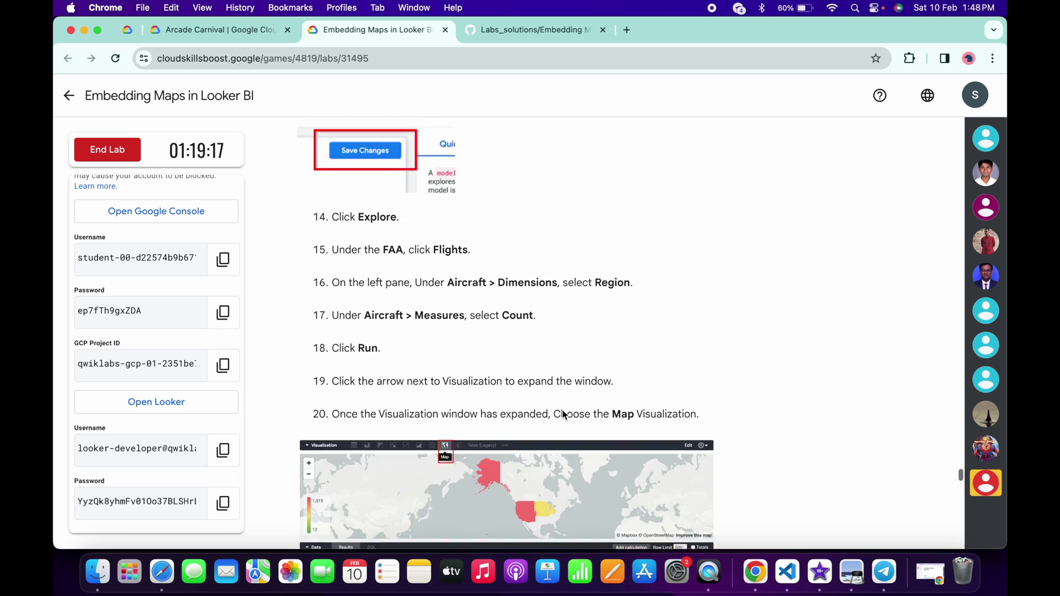
scroll(562, 409, down, 8)
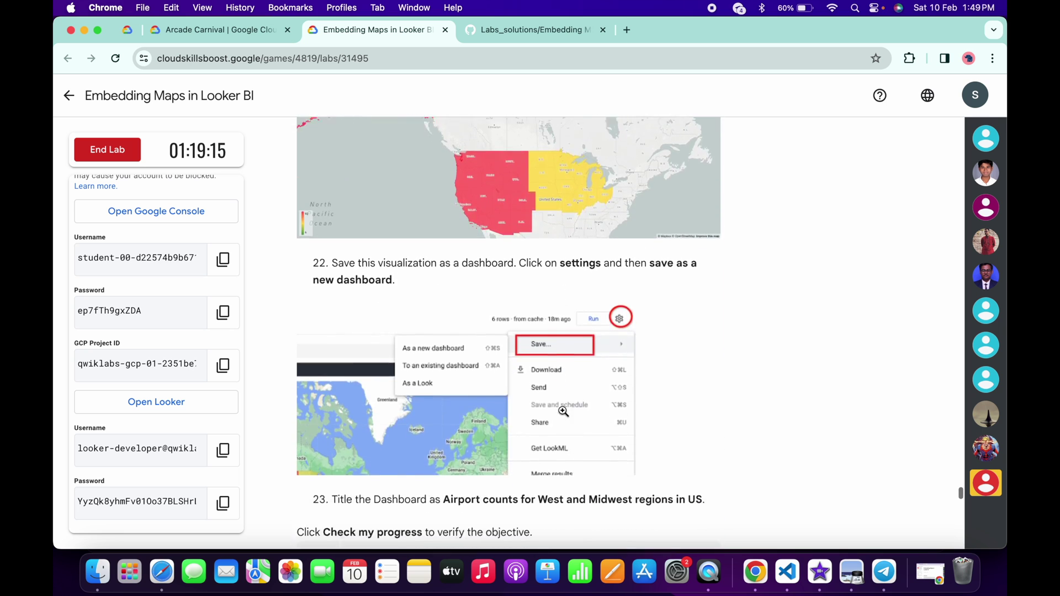
drag(446, 367, 703, 361)
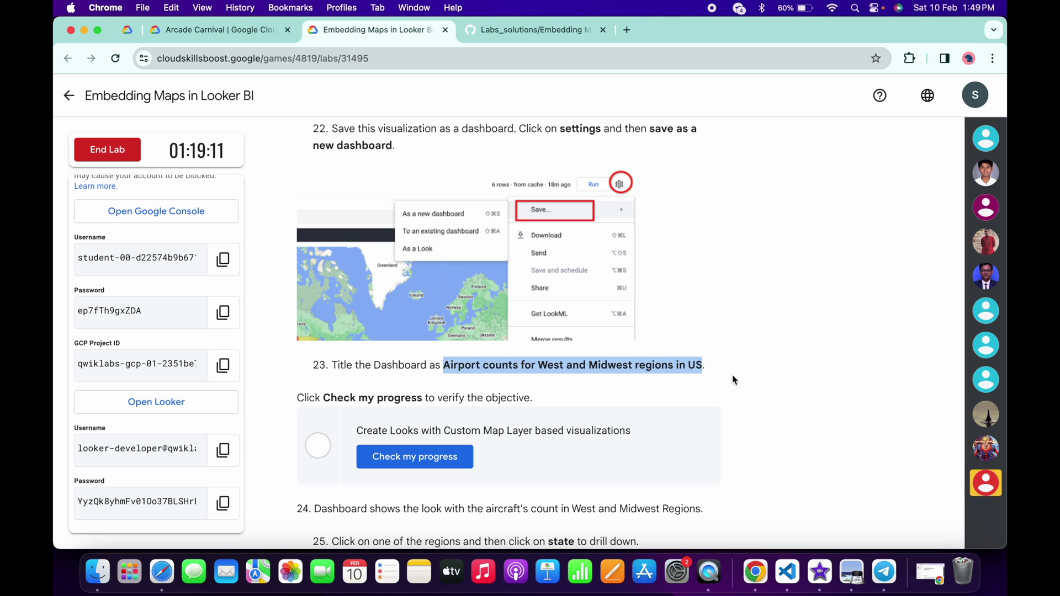
key(super+c)
Switch to Looker and save the region map as a new dashboard titled "Airport counts for West and Midwest regions in US" in the personal folder.
key(ctrl+Right)
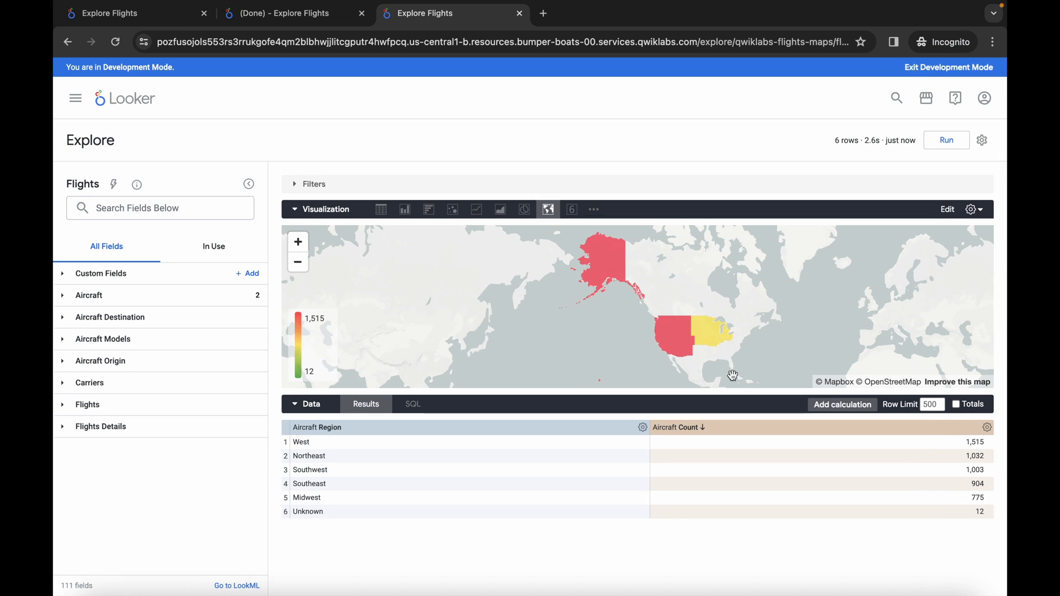
click(985, 146)
mouse_move(884, 174)
click(754, 185)
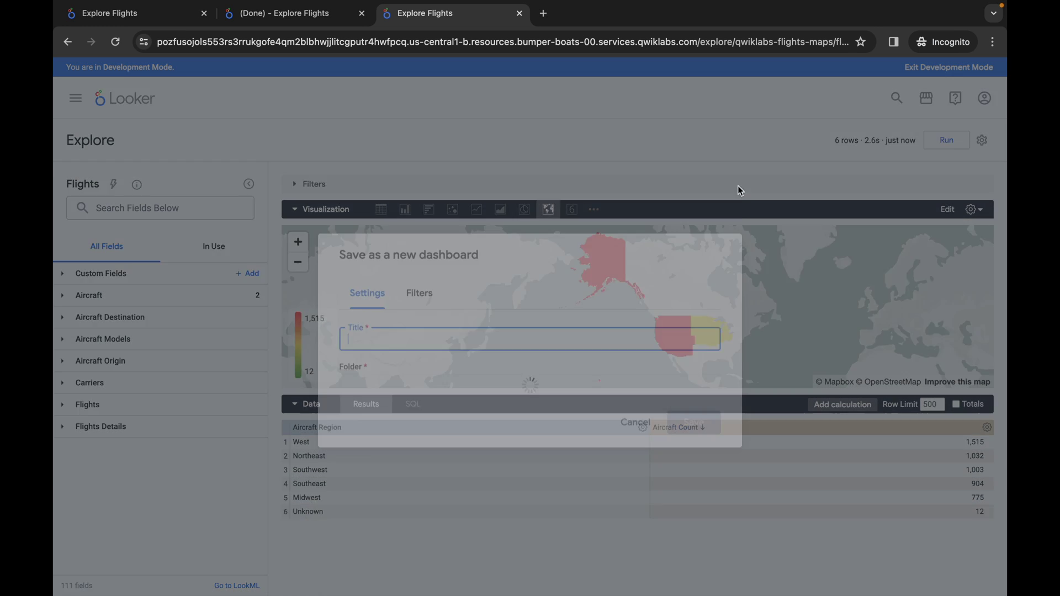
key(super+v)
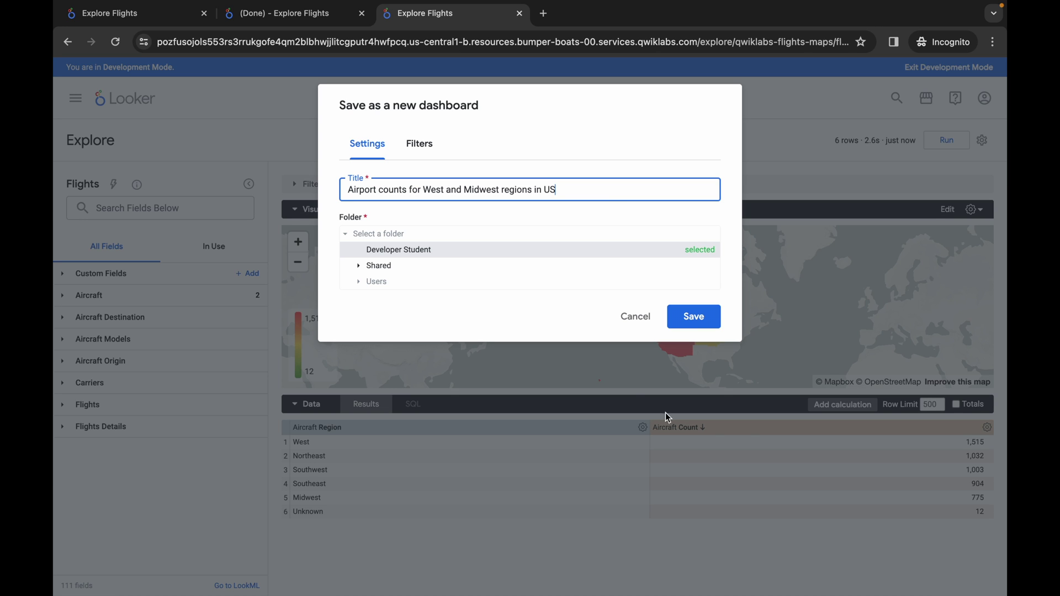
click(694, 318)
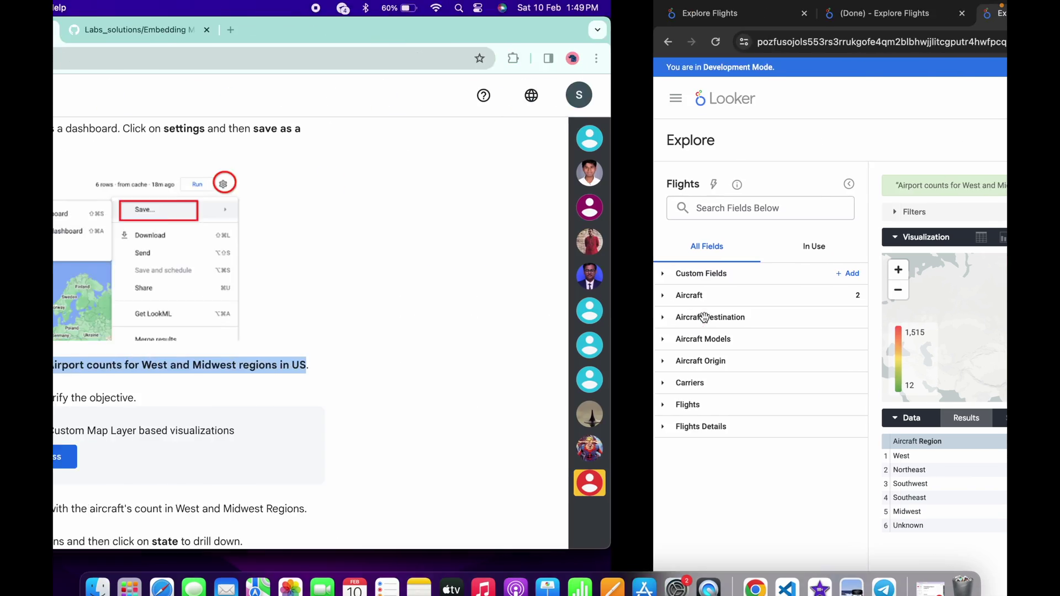
Check lab progress for the Create Looks with Custom Map Layer based visualizations objective and view the drill-down instructions below it.
click(547, 407)
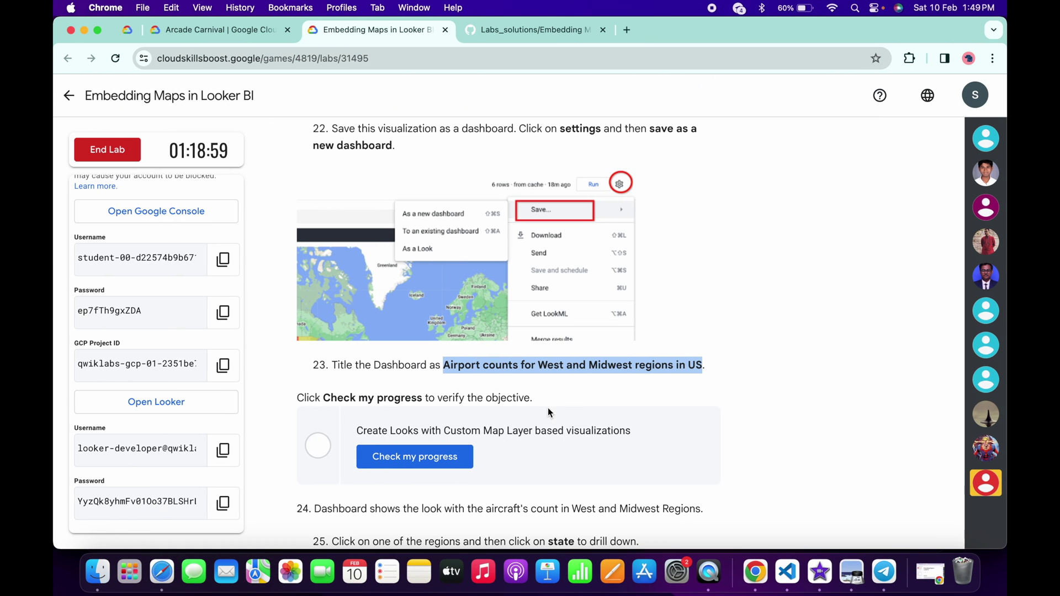
click(440, 459)
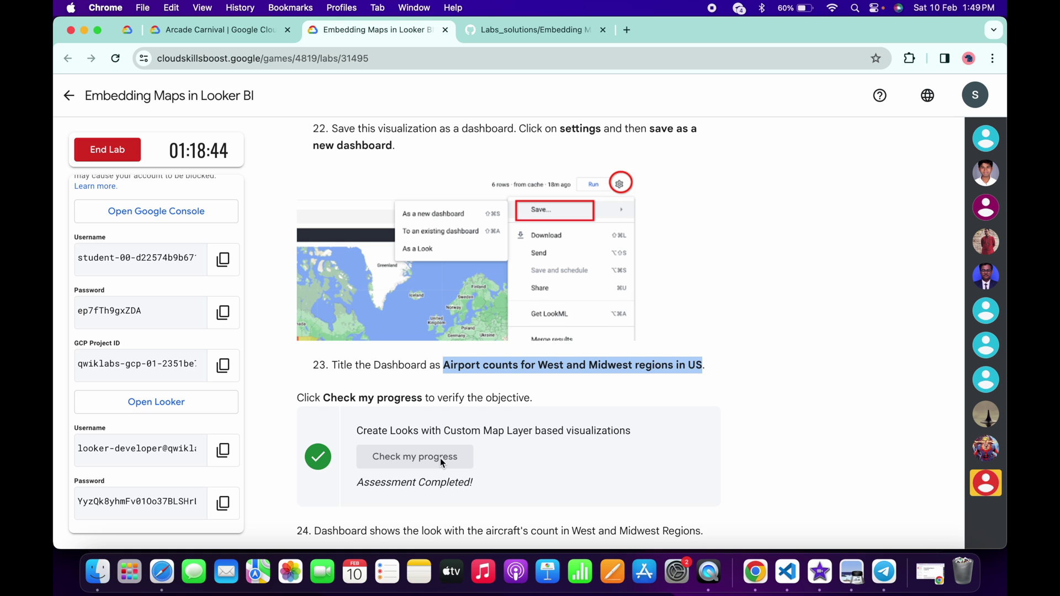
scroll(441, 459, down, 5)
scroll(441, 461, down, 1)
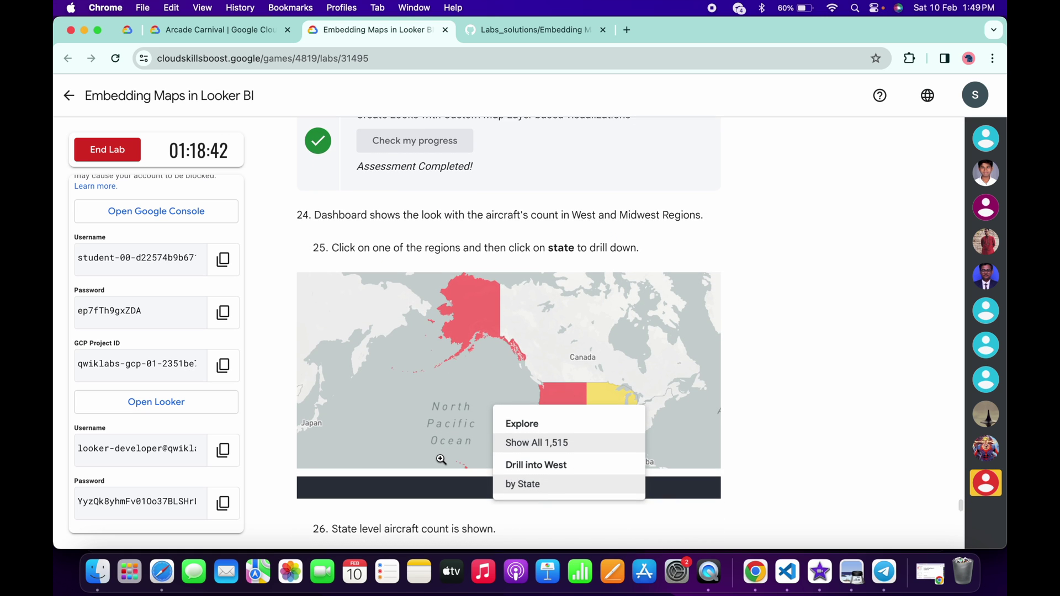